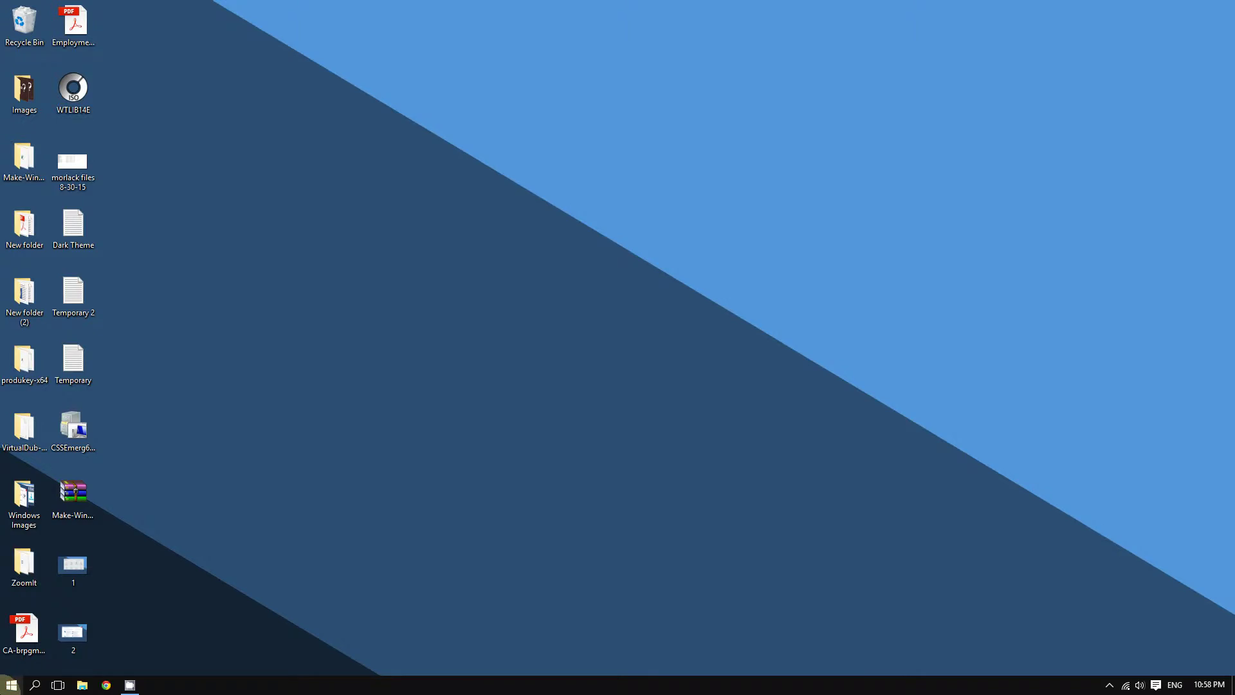
key(ctrl+1)
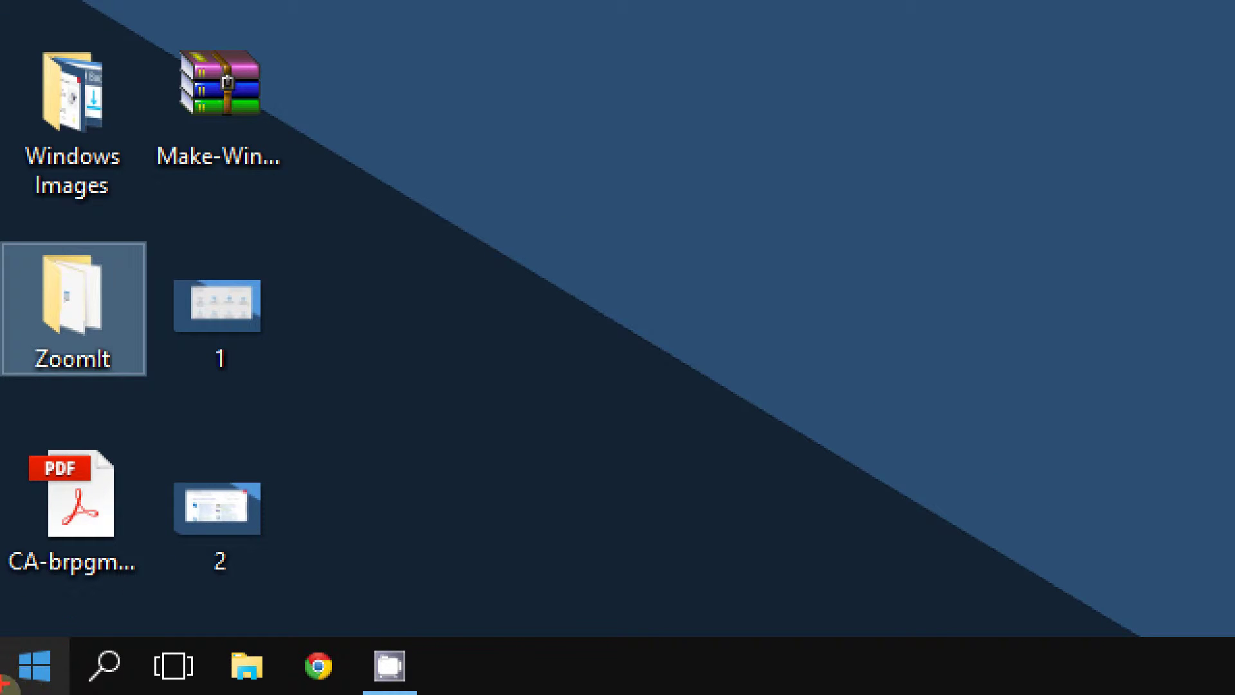
right_click(7, 682)
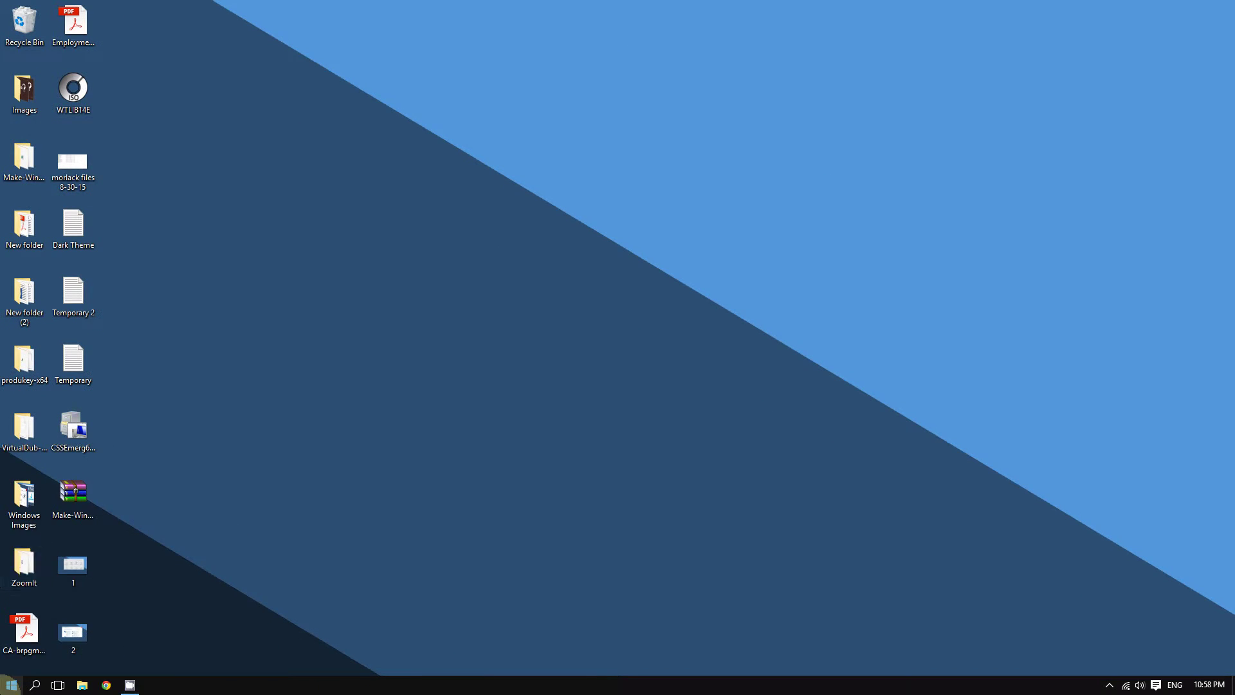
right_click(7, 684)
key(ctrl+1)
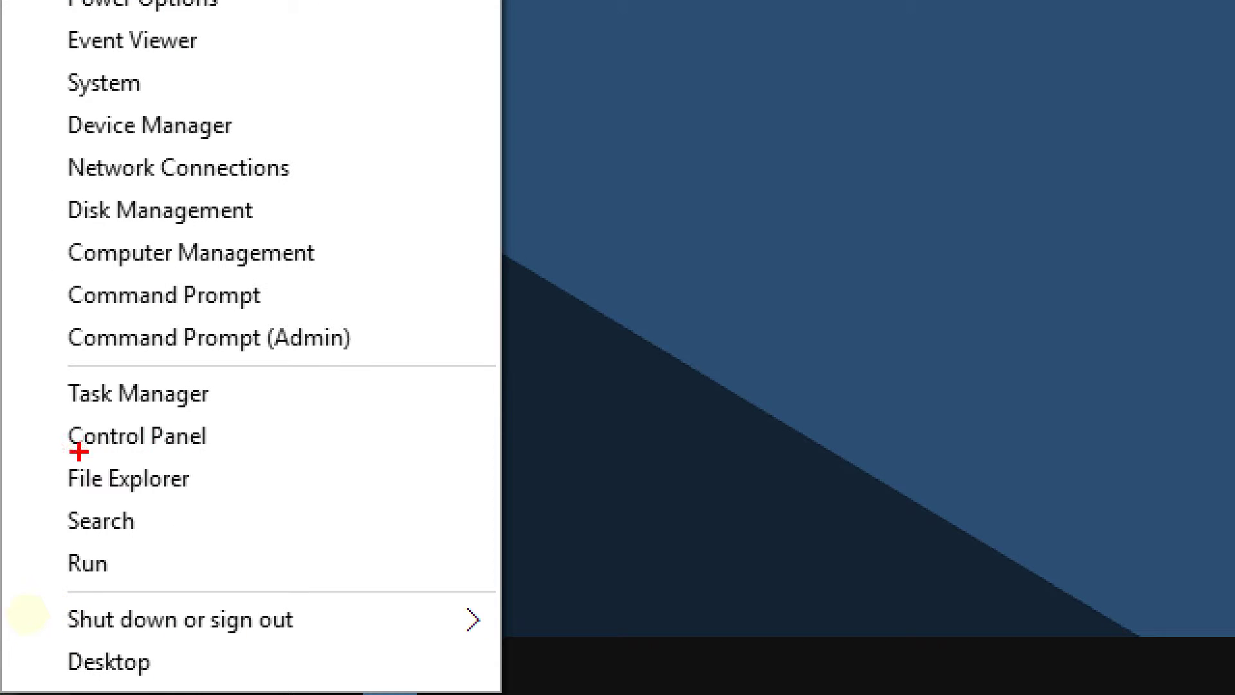
drag(78, 452, 205, 455)
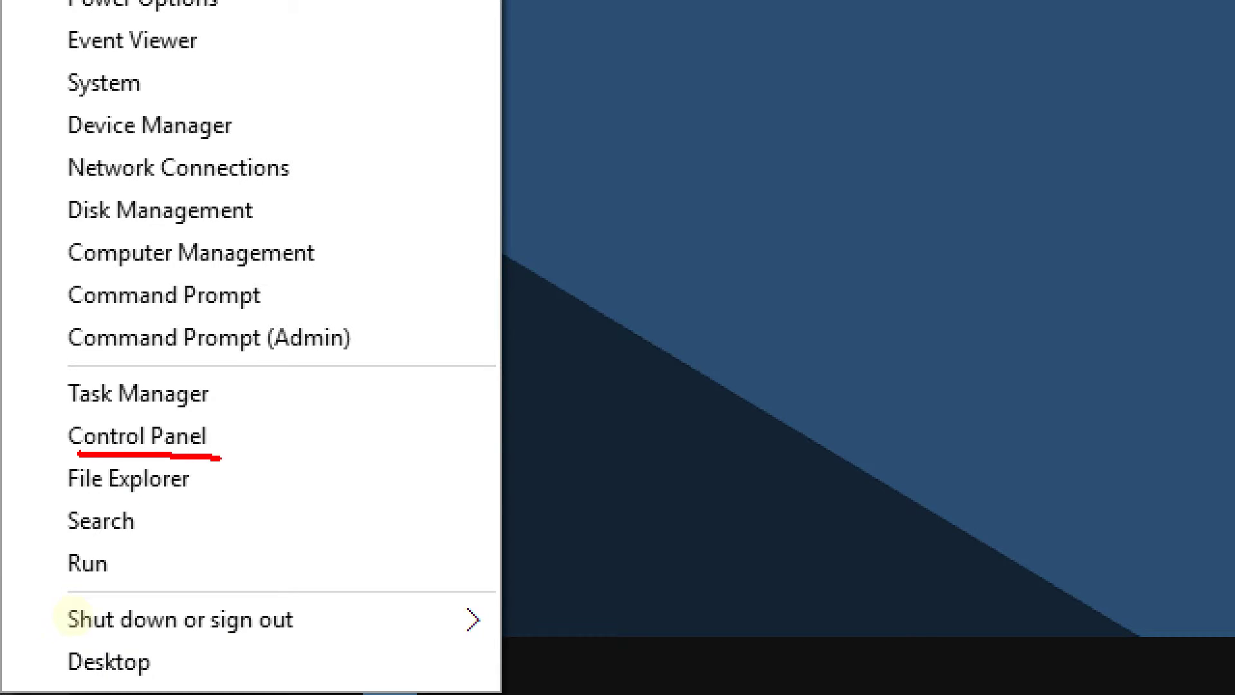
key(Escape)
click(272, 657)
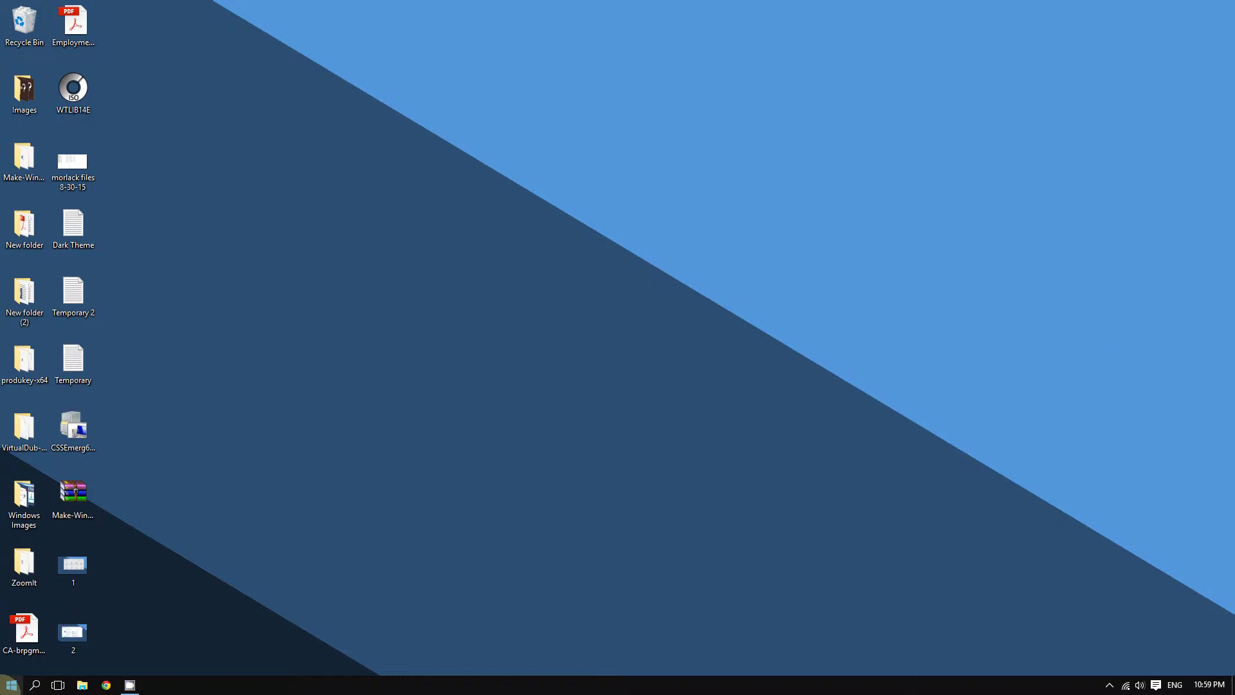
Open the Control Panel and reposition its window on the desktop
right_click(11, 684)
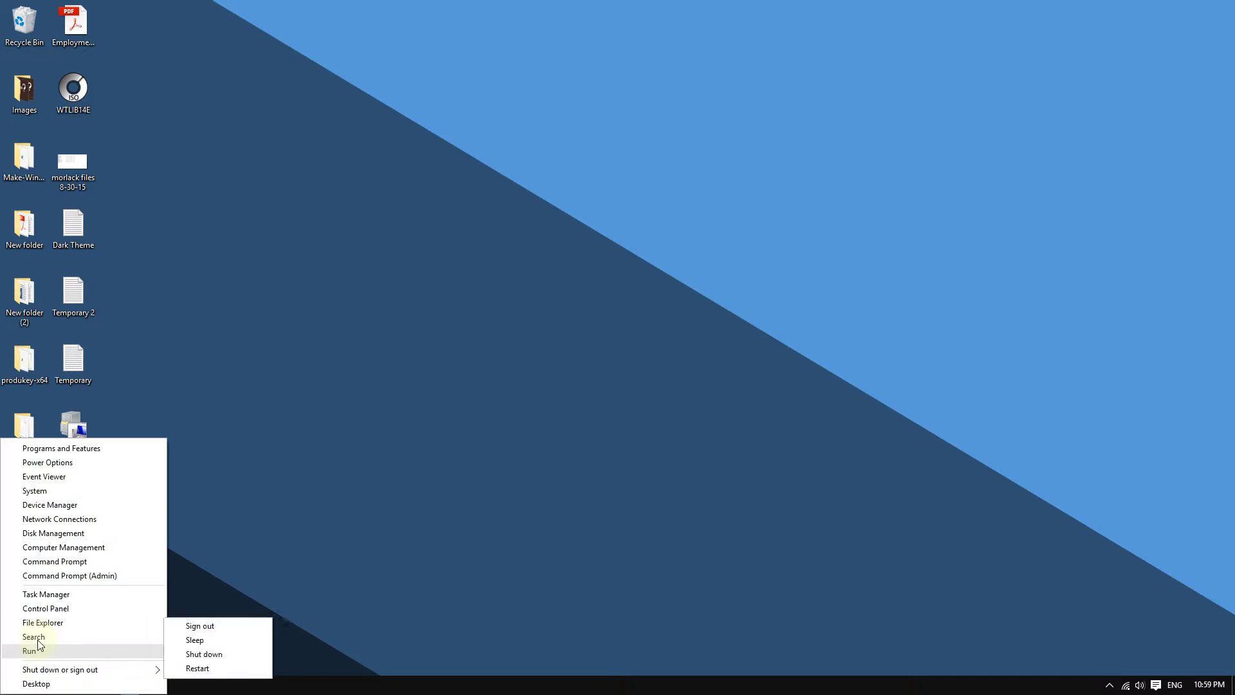
click(53, 609)
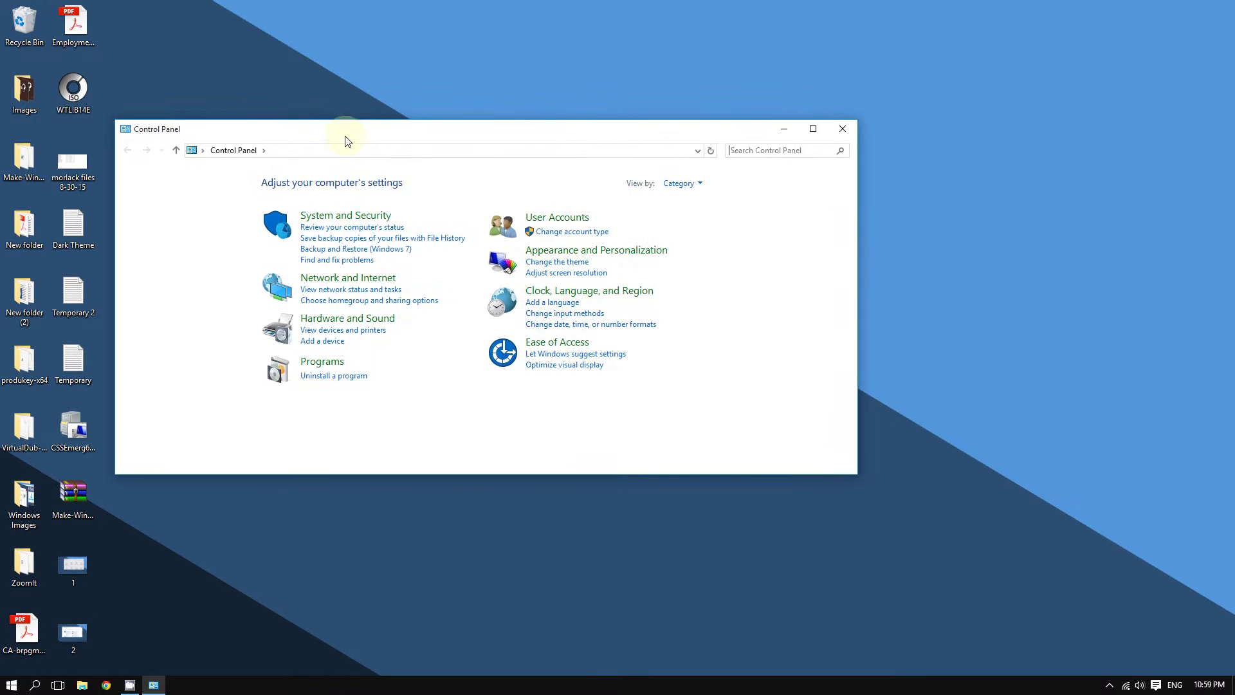
drag(347, 141, 253, 170)
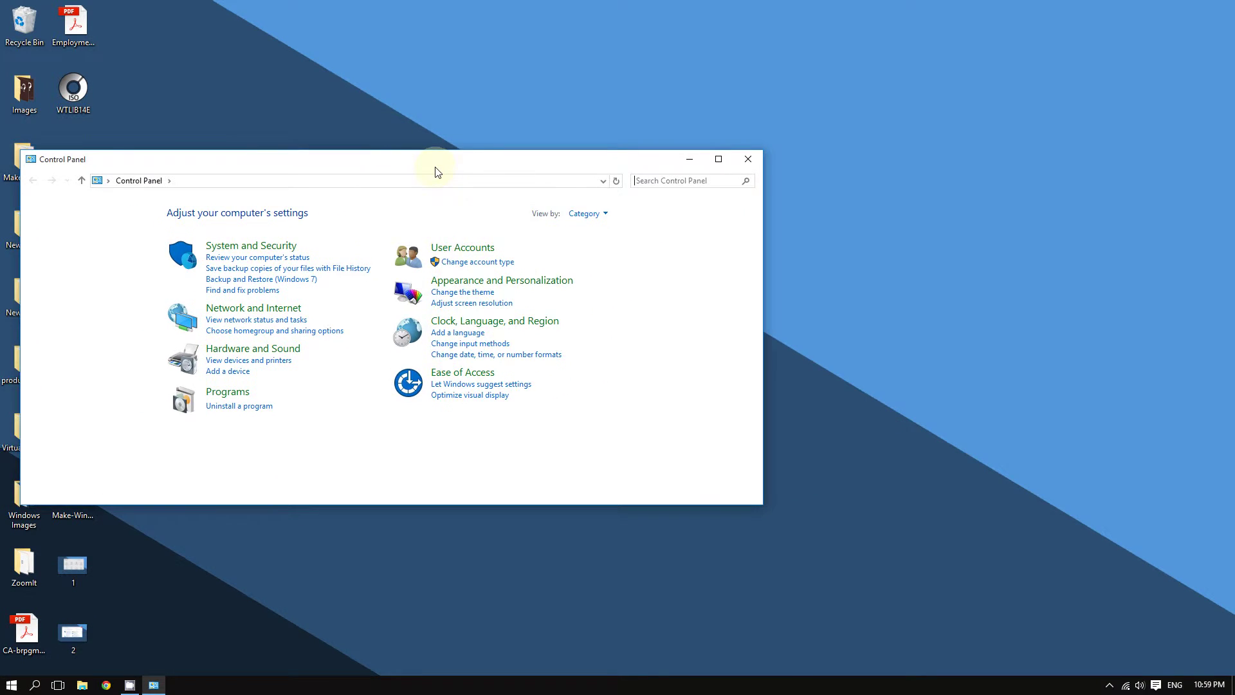
drag(436, 171, 489, 182)
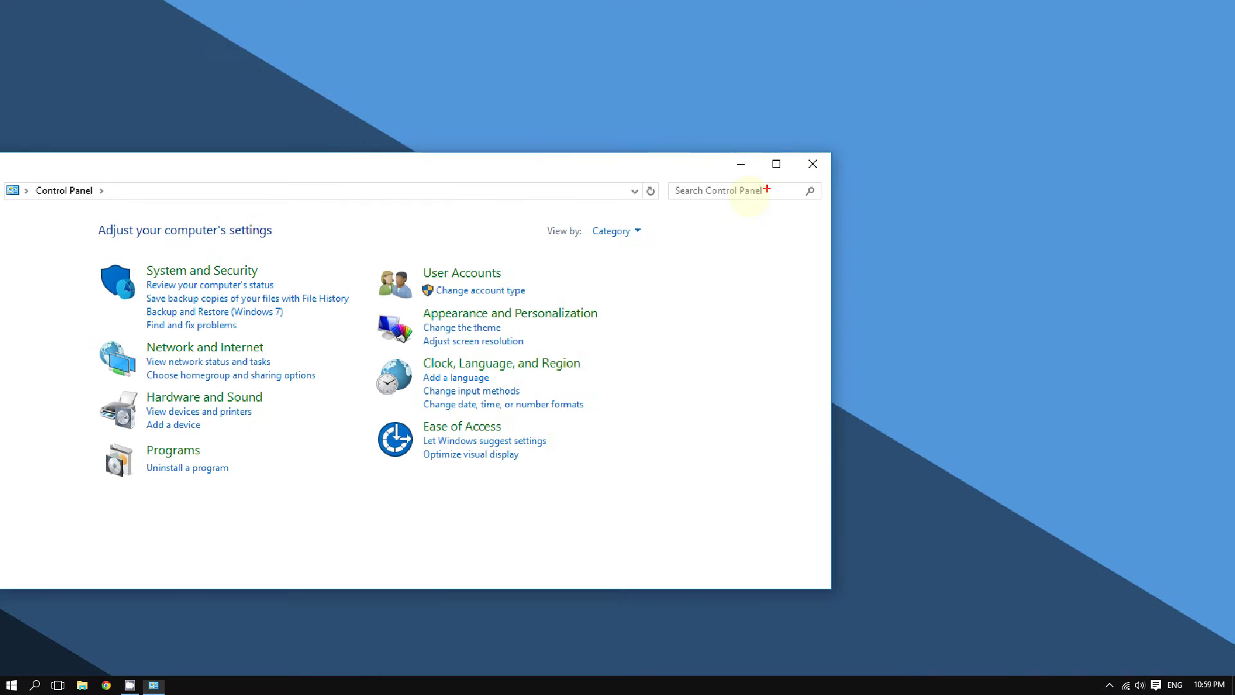
Search the Control Panel for "language" and open the Language settings
text(lan)
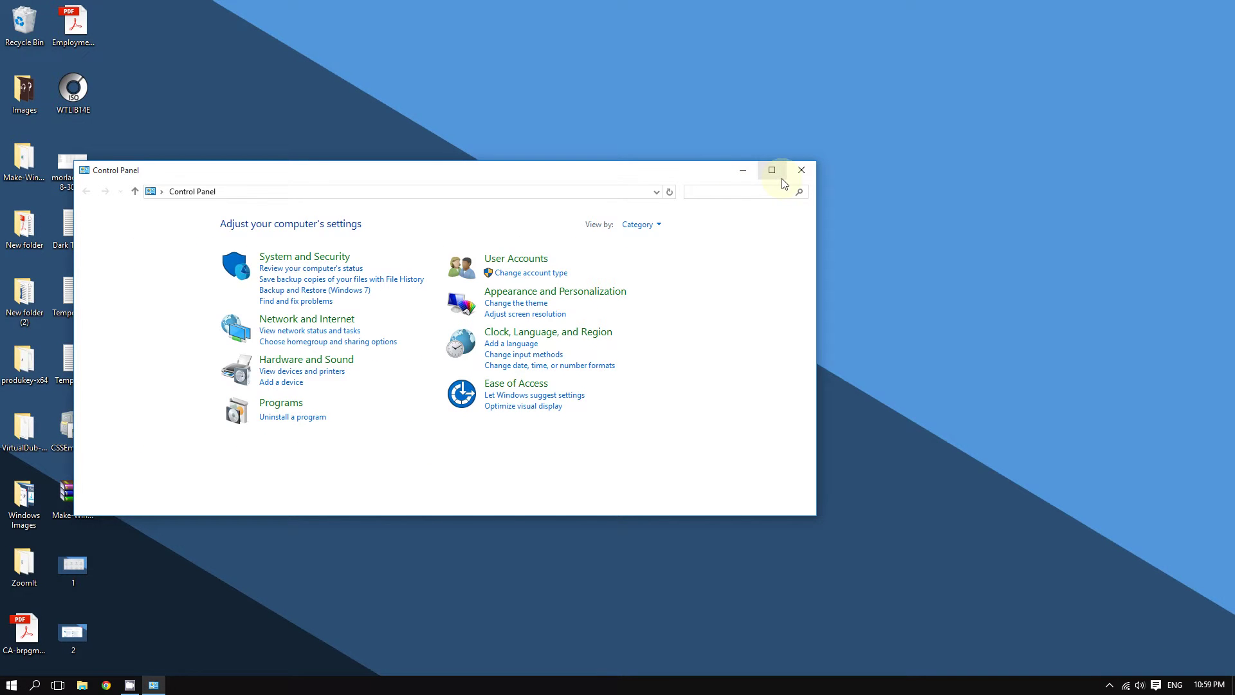
text(guage)
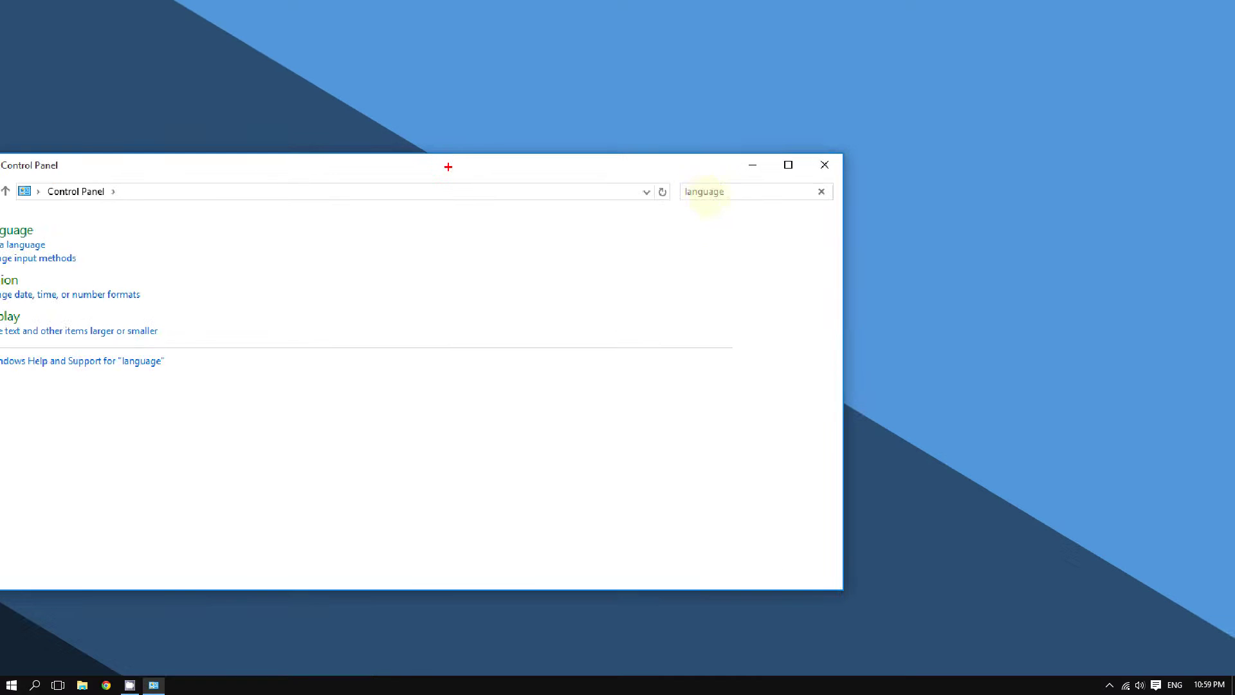
drag(200, 178, 279, 169)
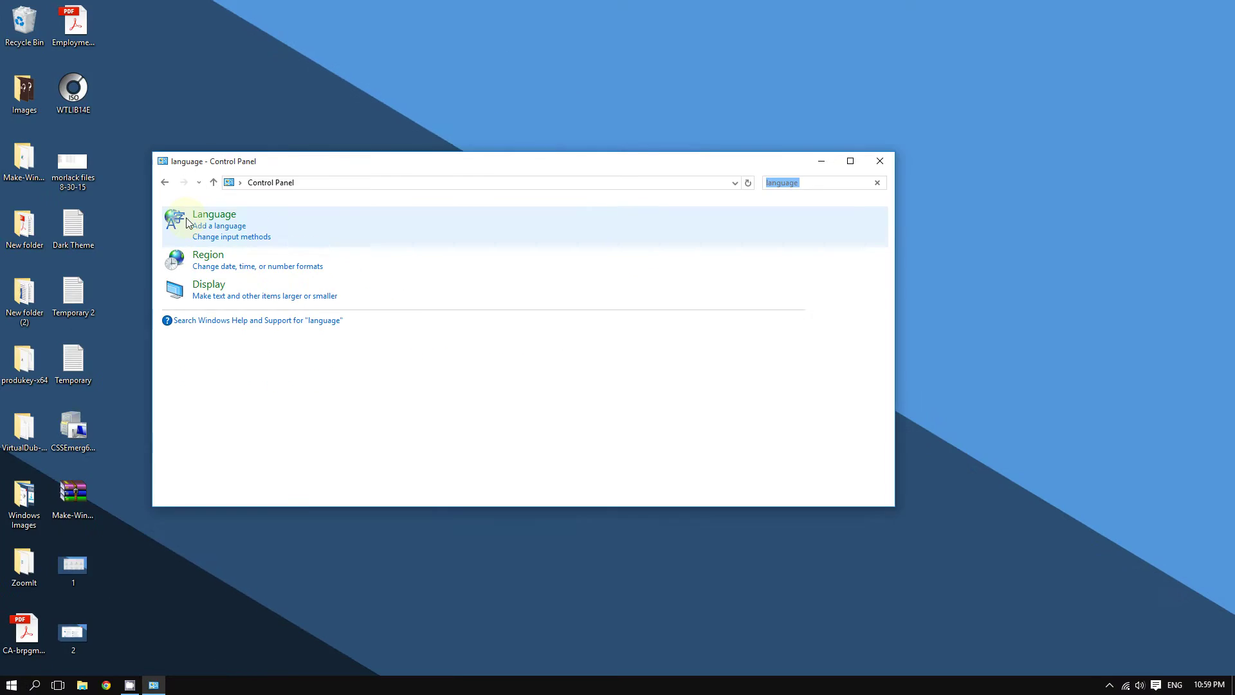
click(359, 219)
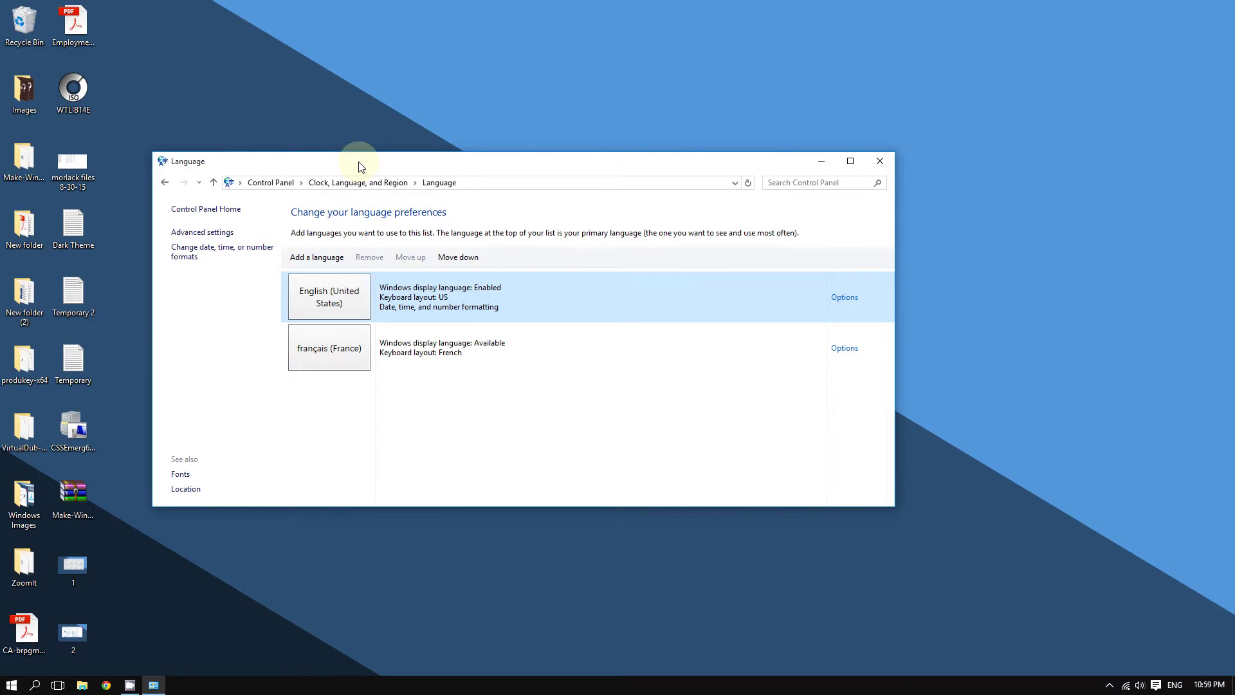
Start adding a language from the language preferences to open the list of available languages
click(319, 277)
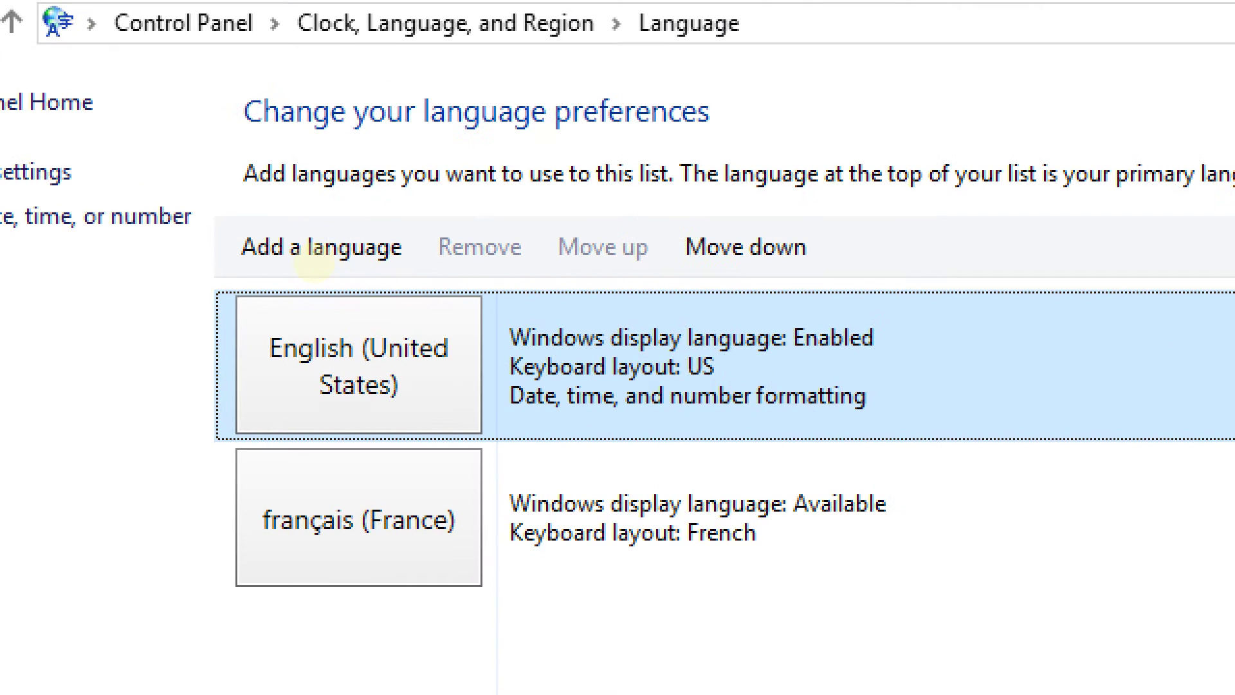
drag(250, 261, 324, 267)
key(Escape)
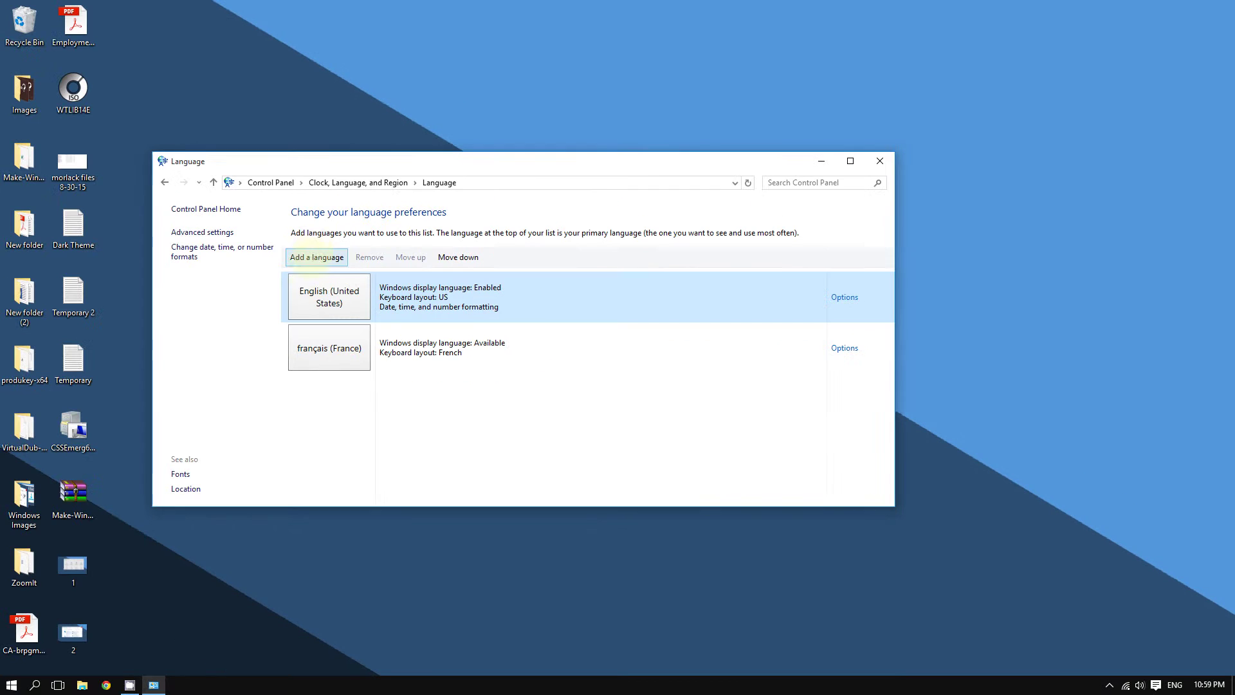
click(315, 256)
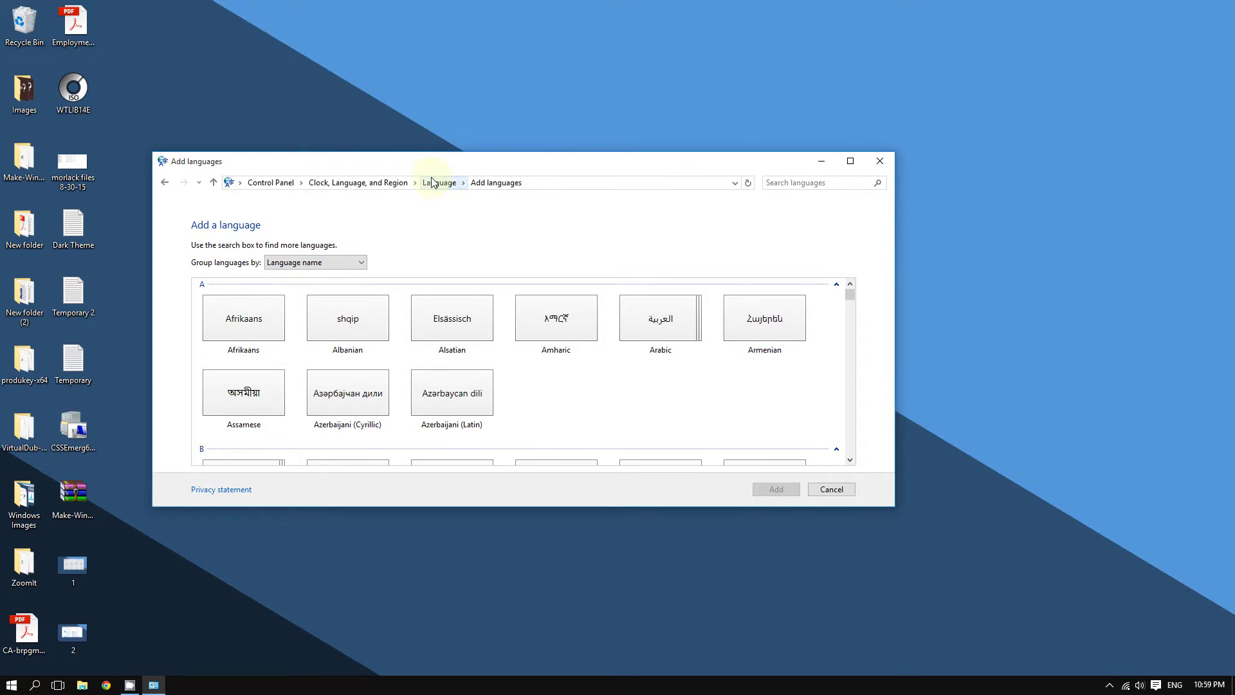
Browse the alphabetical list of languages that can be added
scroll(372, 344, down, 10)
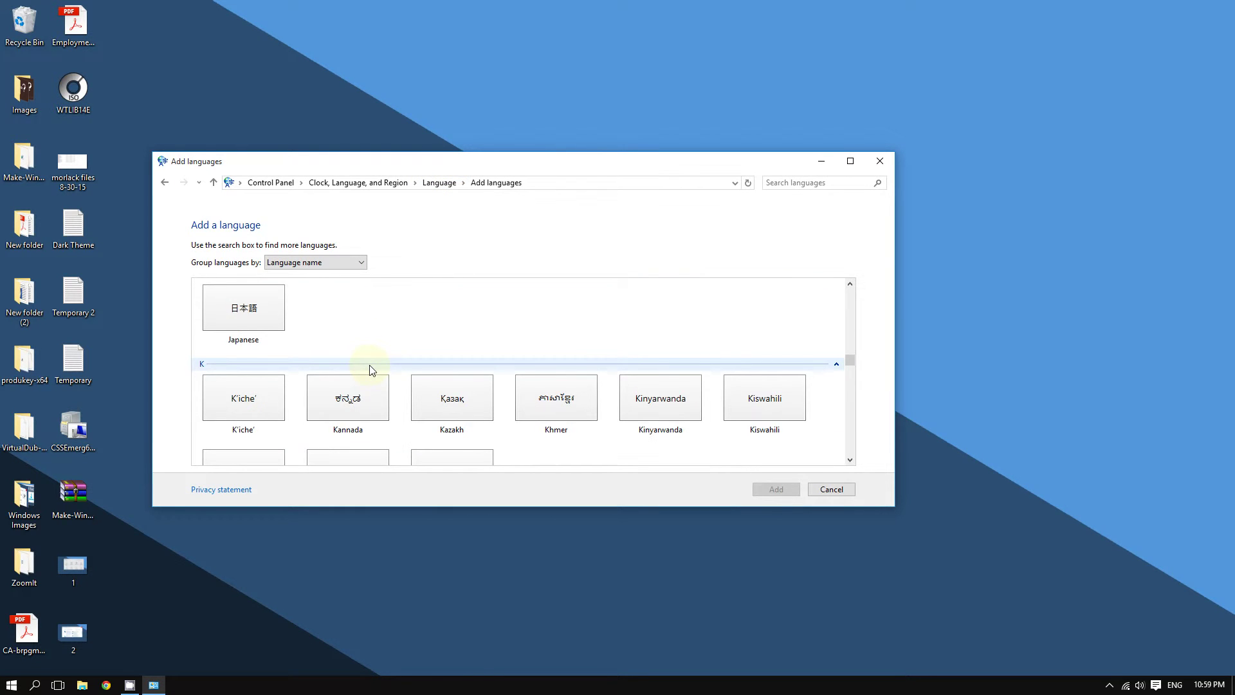
scroll(370, 370, up, 5)
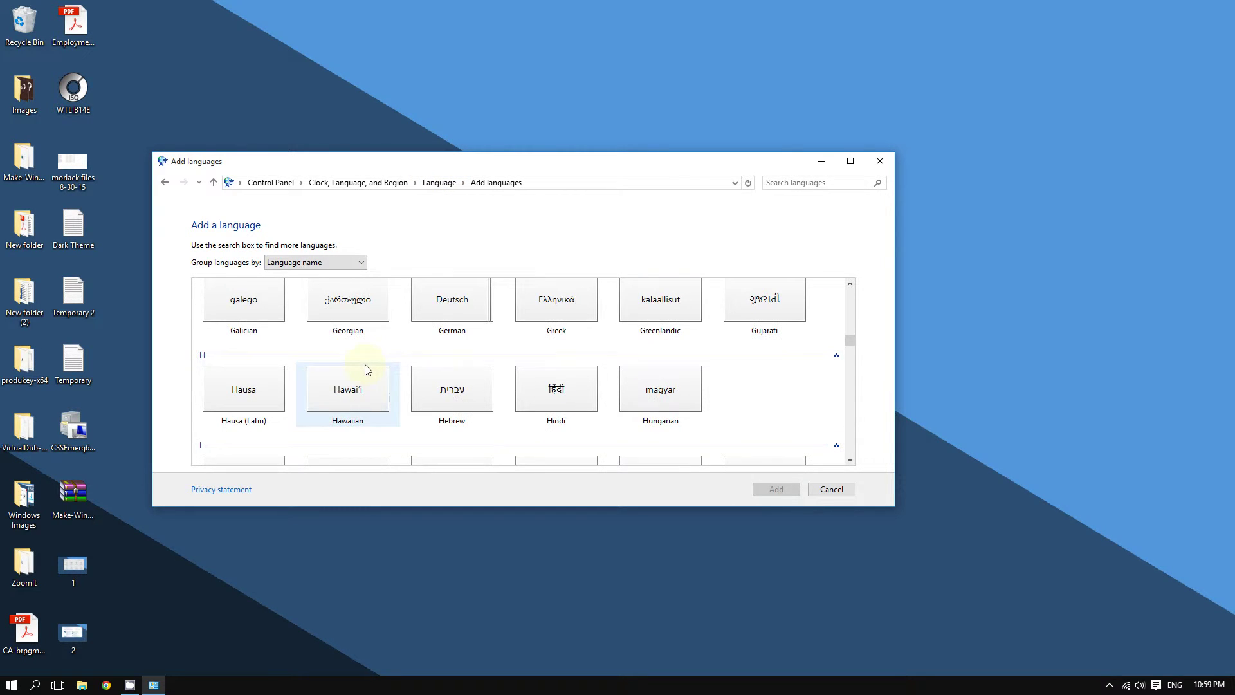
scroll(368, 368, up, 8)
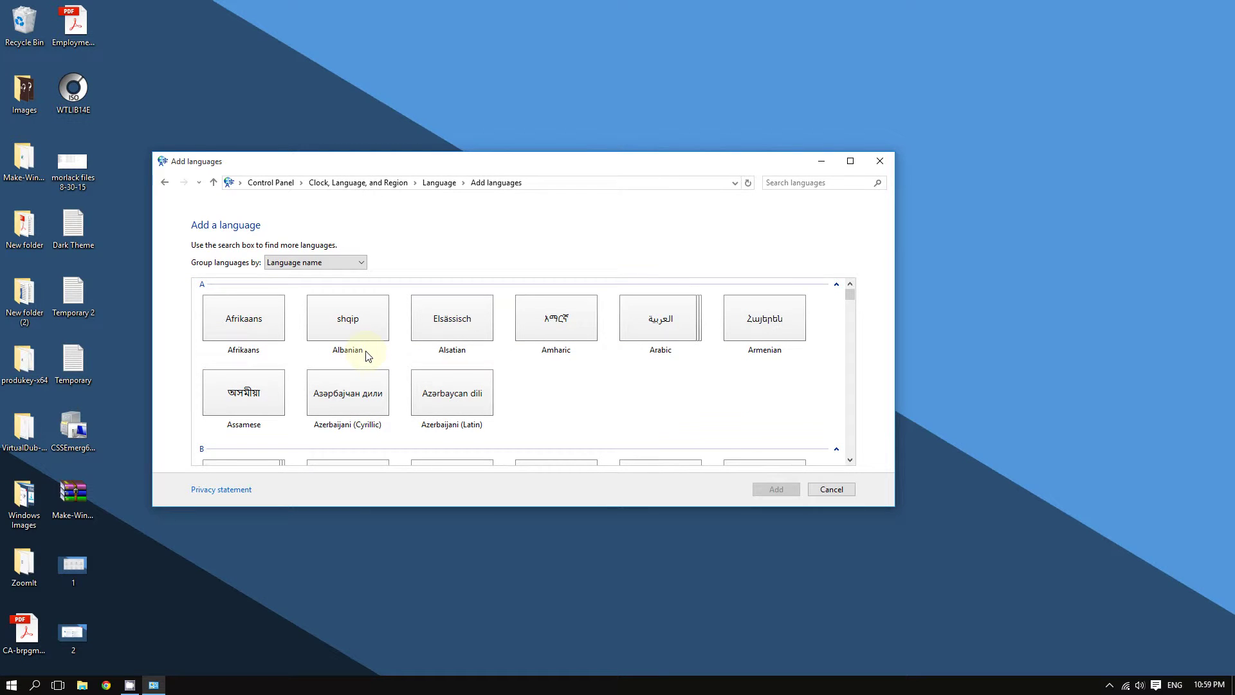
scroll(587, 308, down, 15)
scroll(526, 336, up, 10)
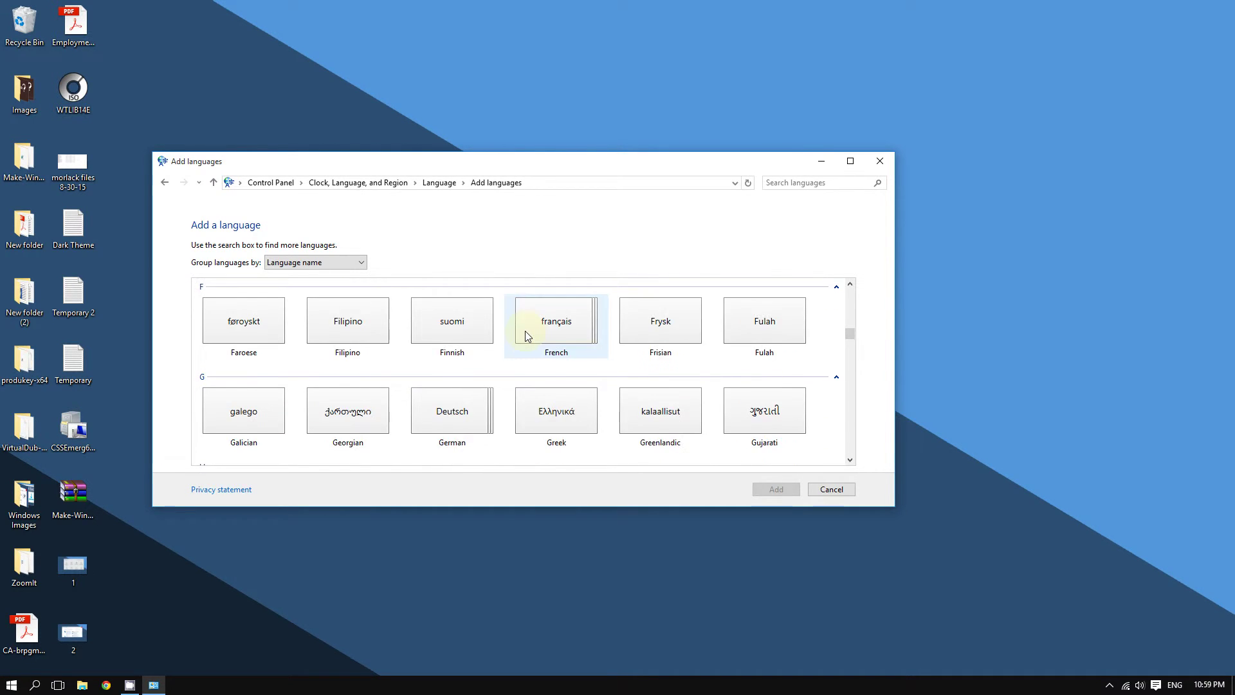
scroll(526, 335, up, 6)
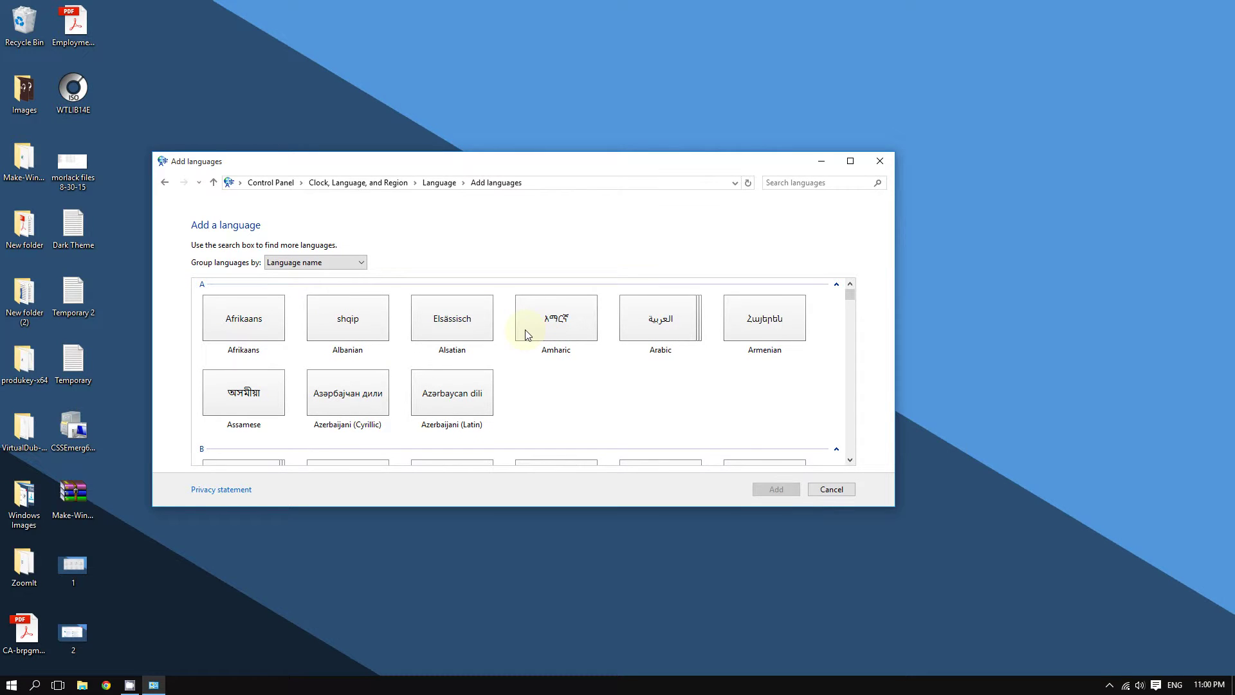
drag(522, 165, 457, 169)
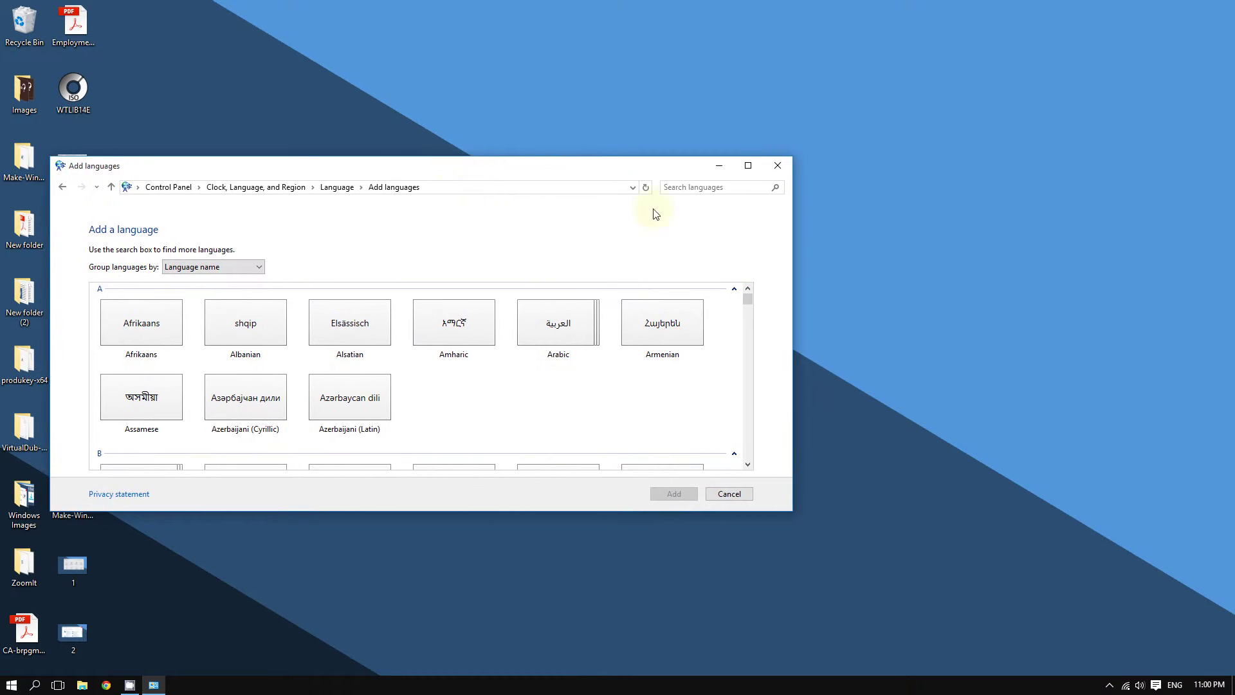
key(ctrl+1)
click(720, 168)
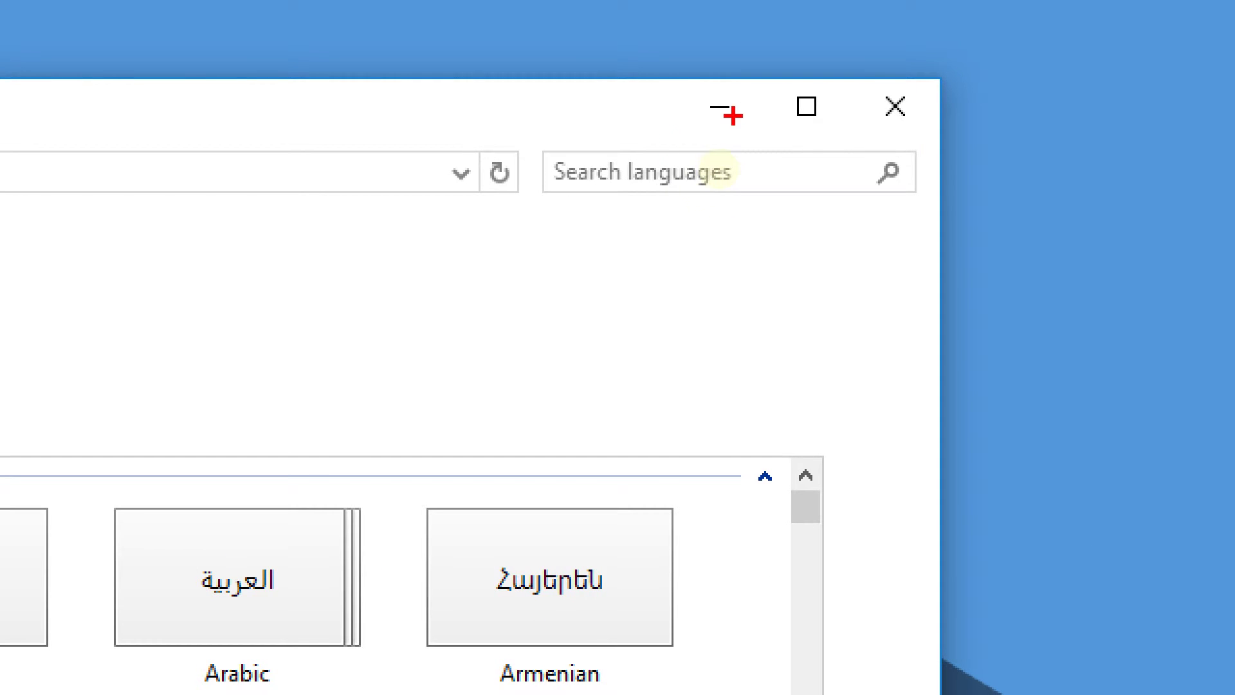
key(Escape)
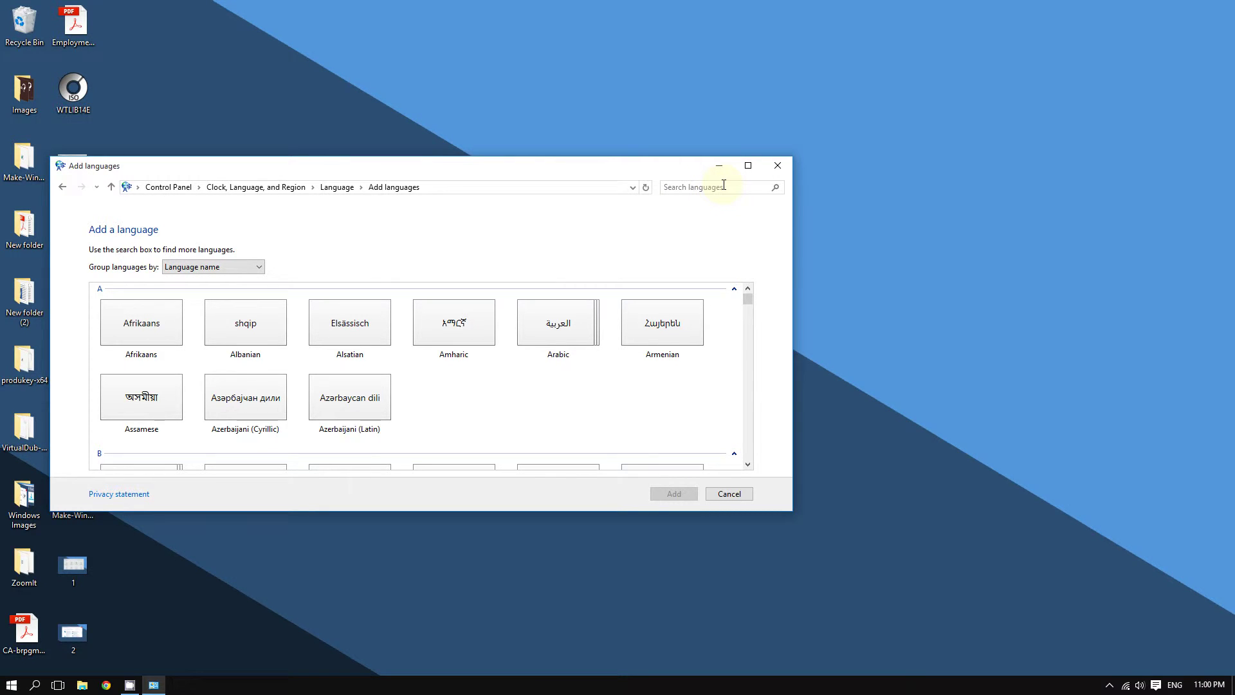
key(ctrl+1)
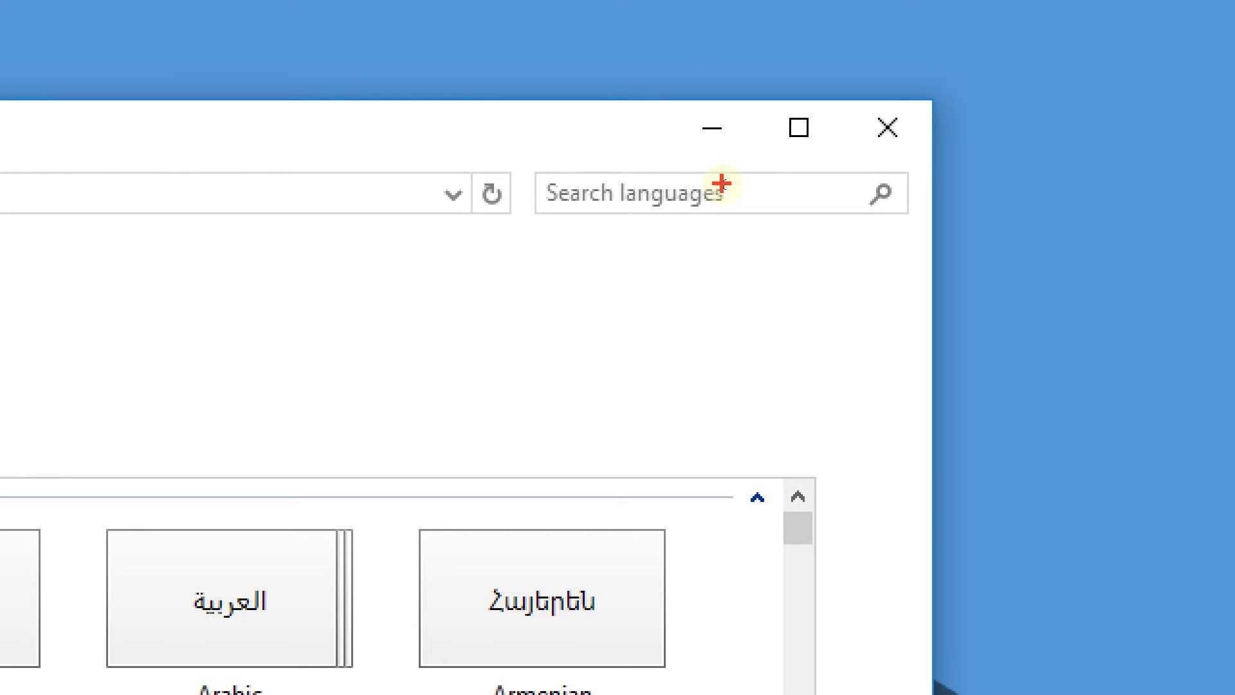
key(Escape)
Search the available languages for "french" and look through the matching entries
click(725, 188)
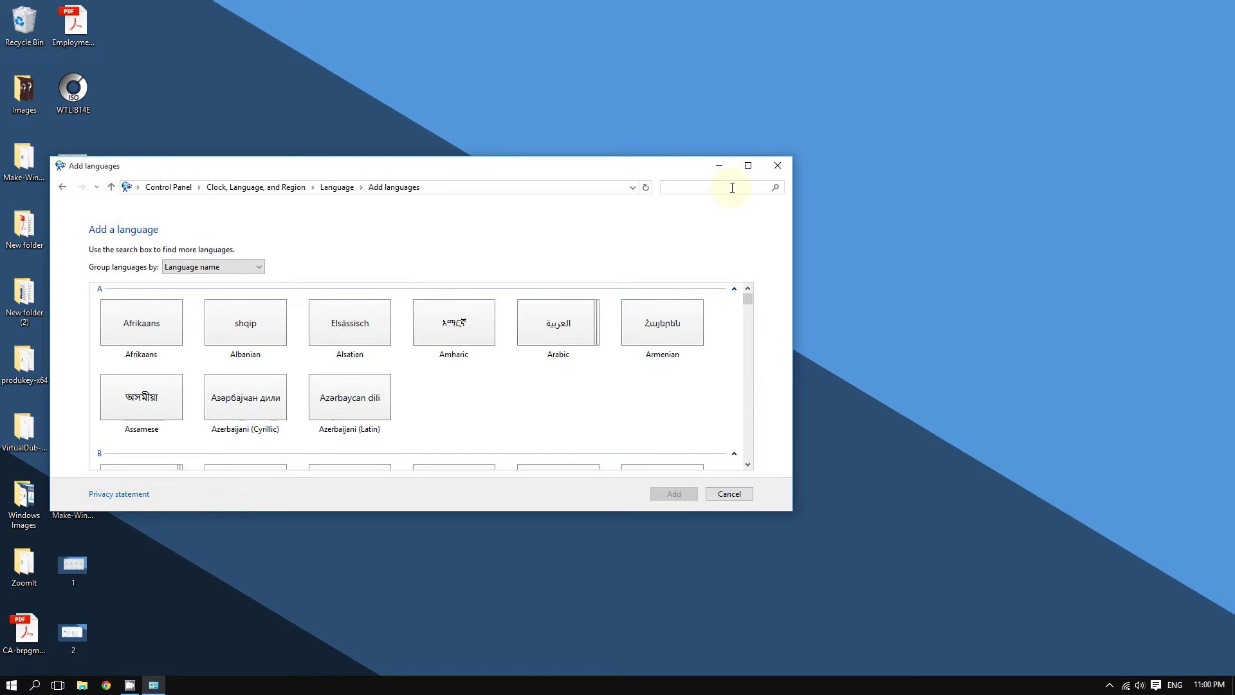
text(french)
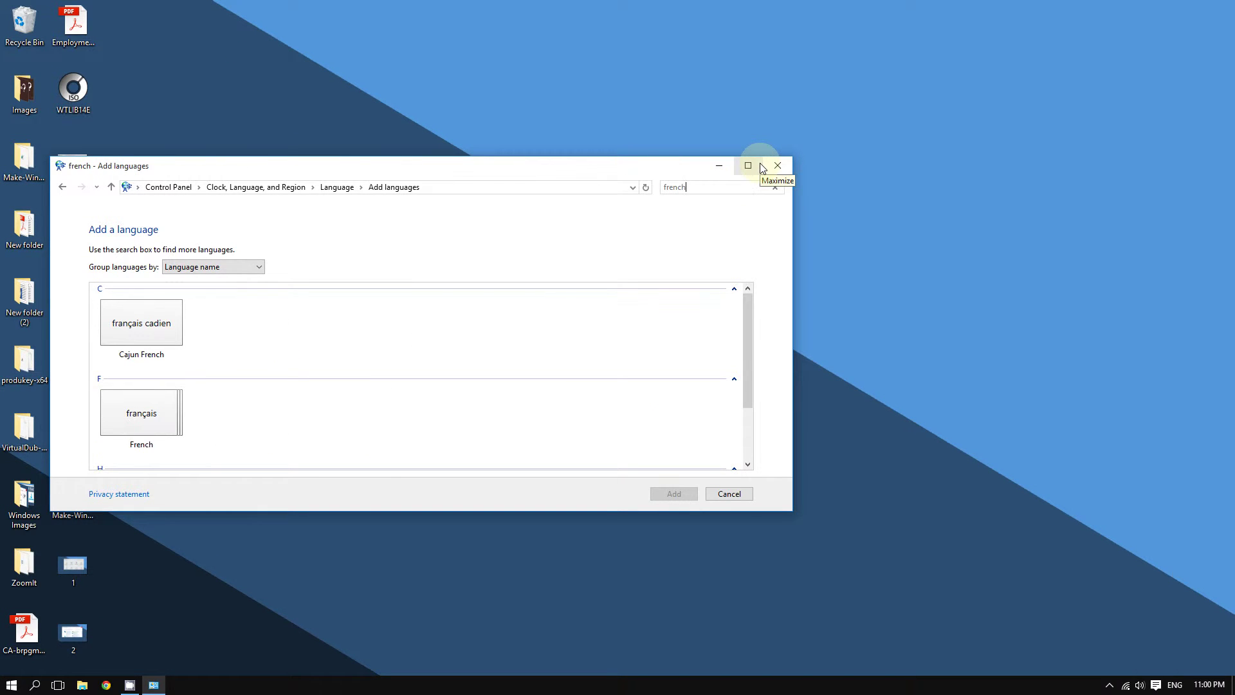
drag(322, 176, 423, 156)
scroll(262, 342, down, 1)
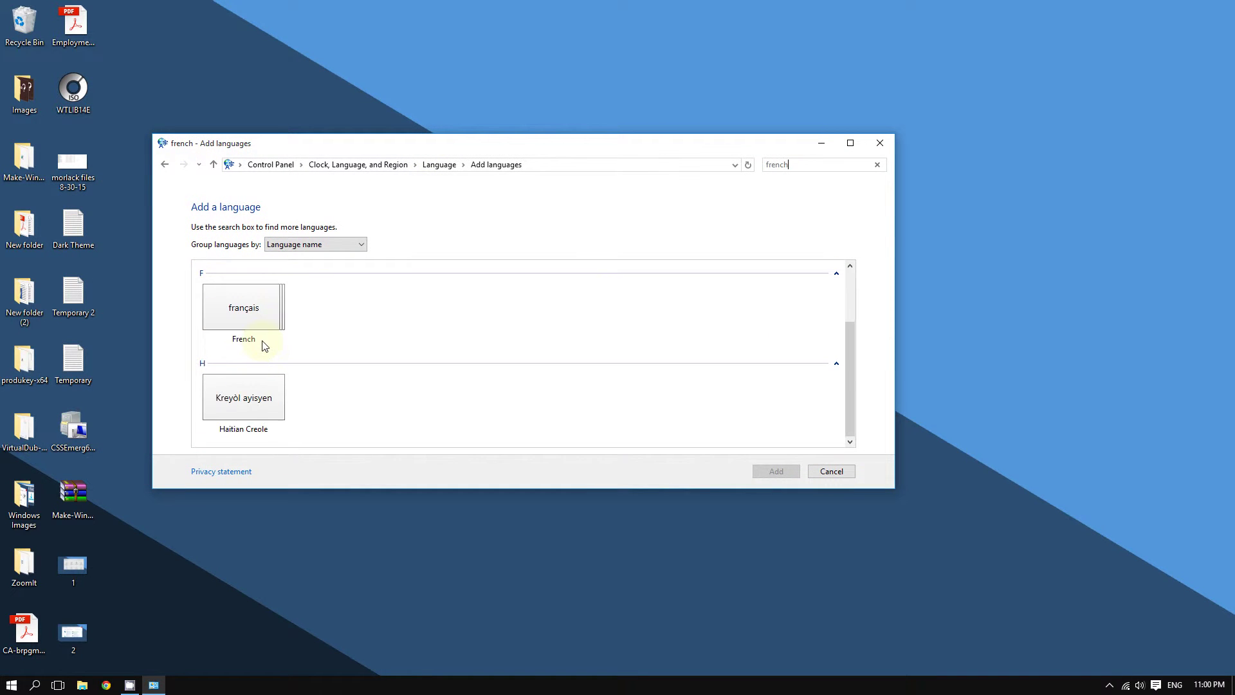
scroll(264, 346, up, 1)
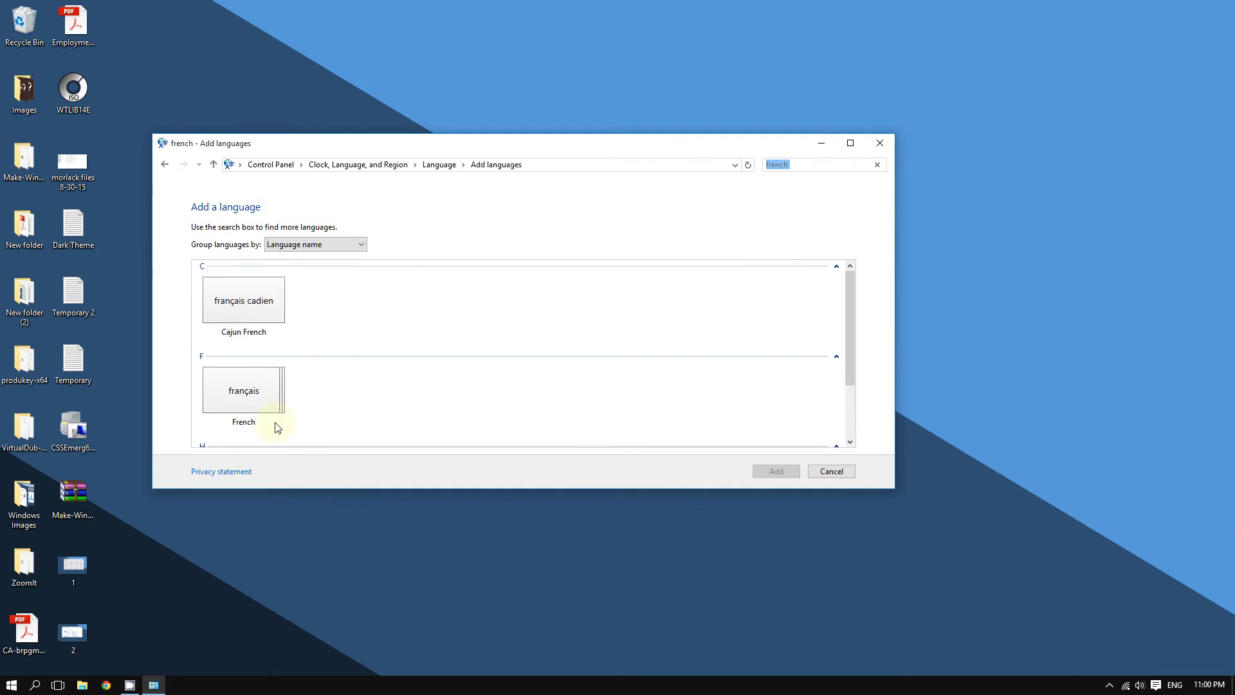
scroll(281, 437, down, 1)
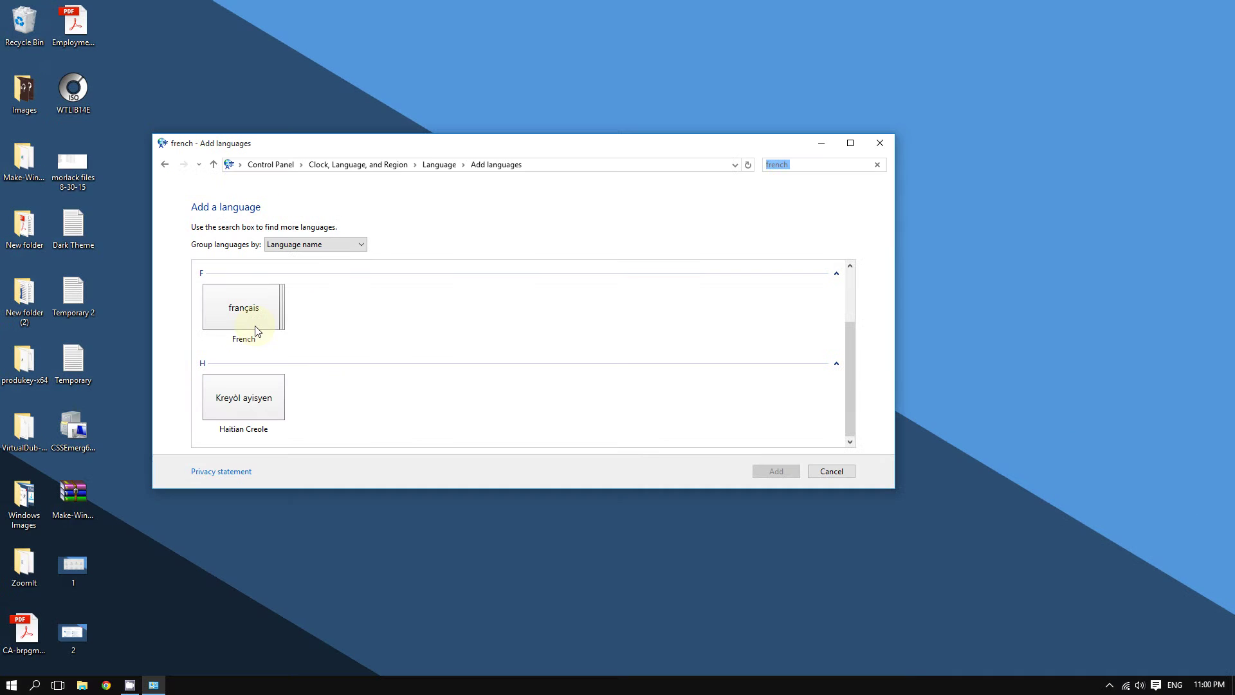
Select French among the matching languages and open its regional variants
click(255, 331)
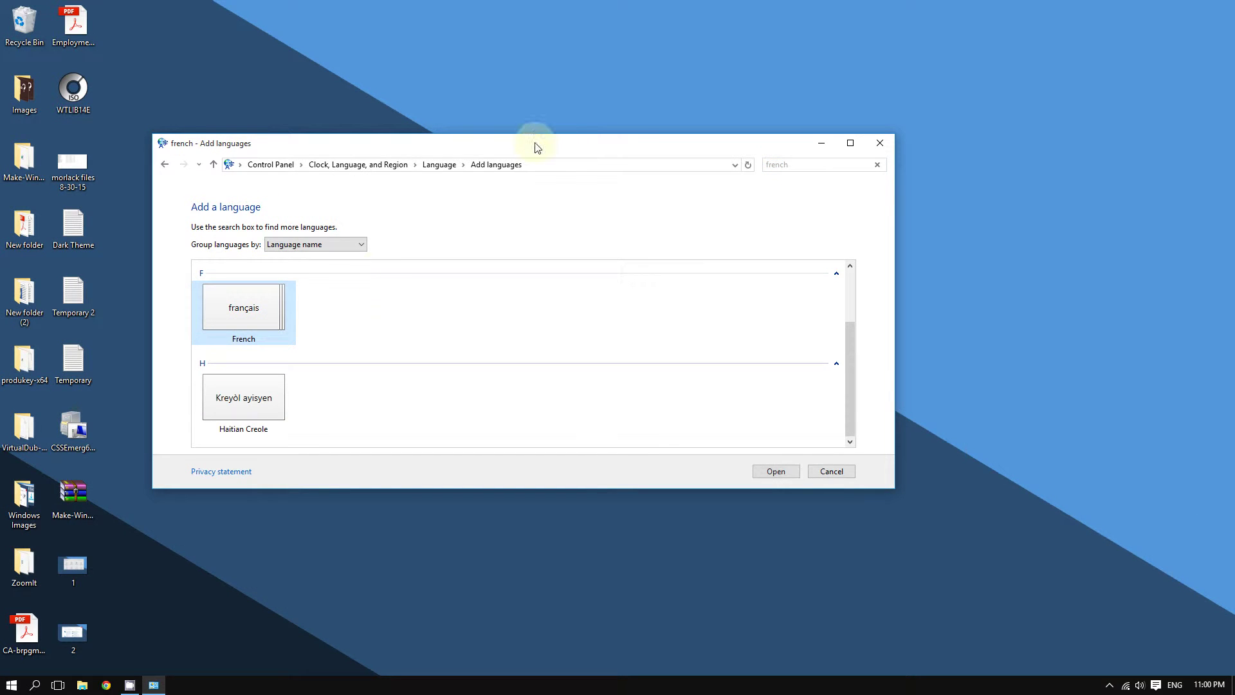
drag(538, 142, 296, 97)
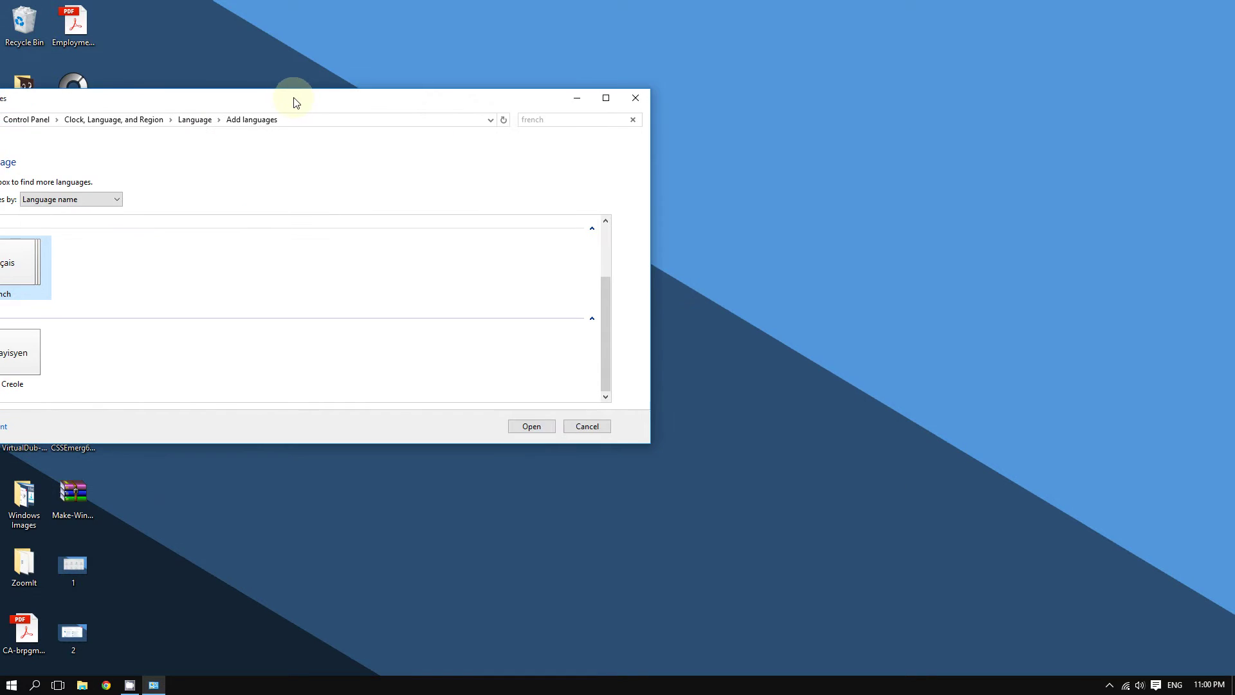
click(528, 423)
drag(288, 105, 447, 134)
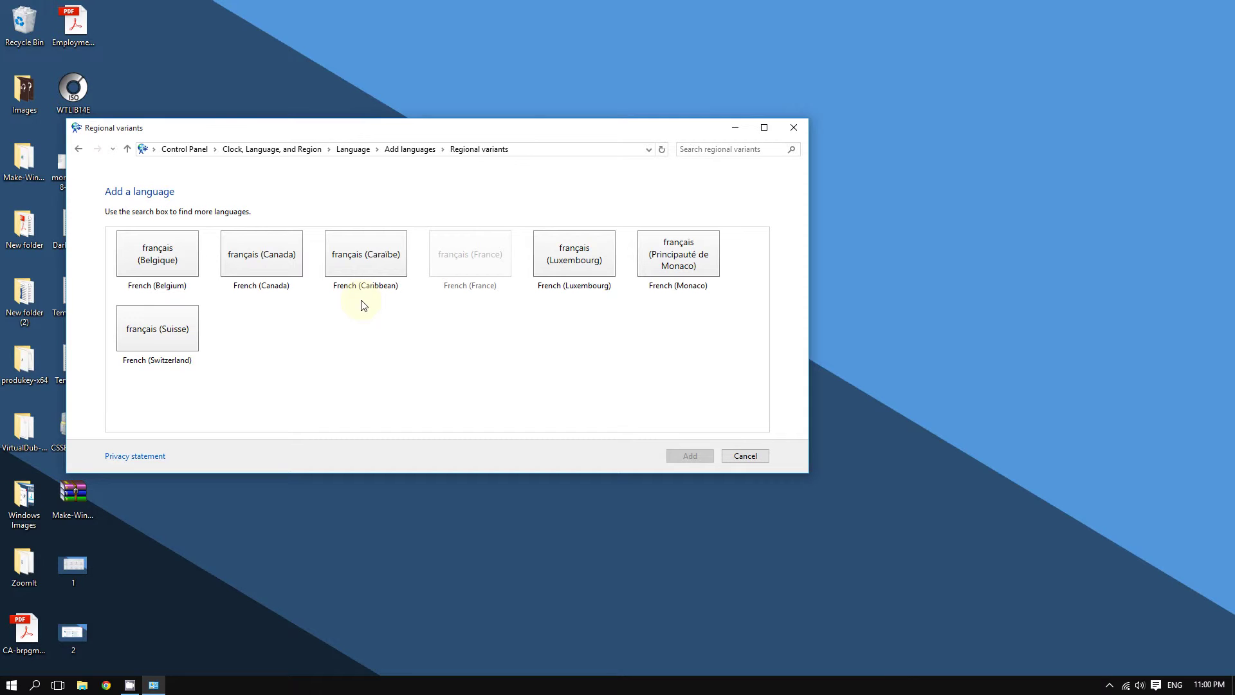
Add the French (Canada) regional variant to the language preferences
drag(242, 128, 305, 116)
click(274, 280)
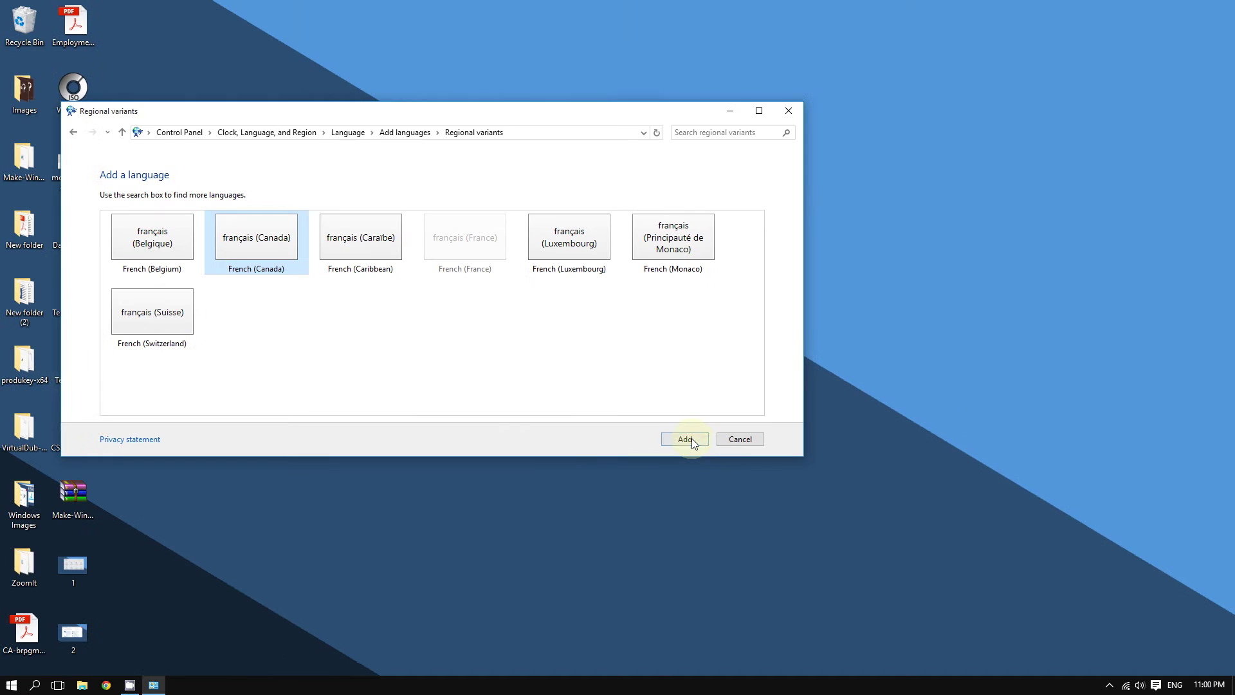
click(685, 439)
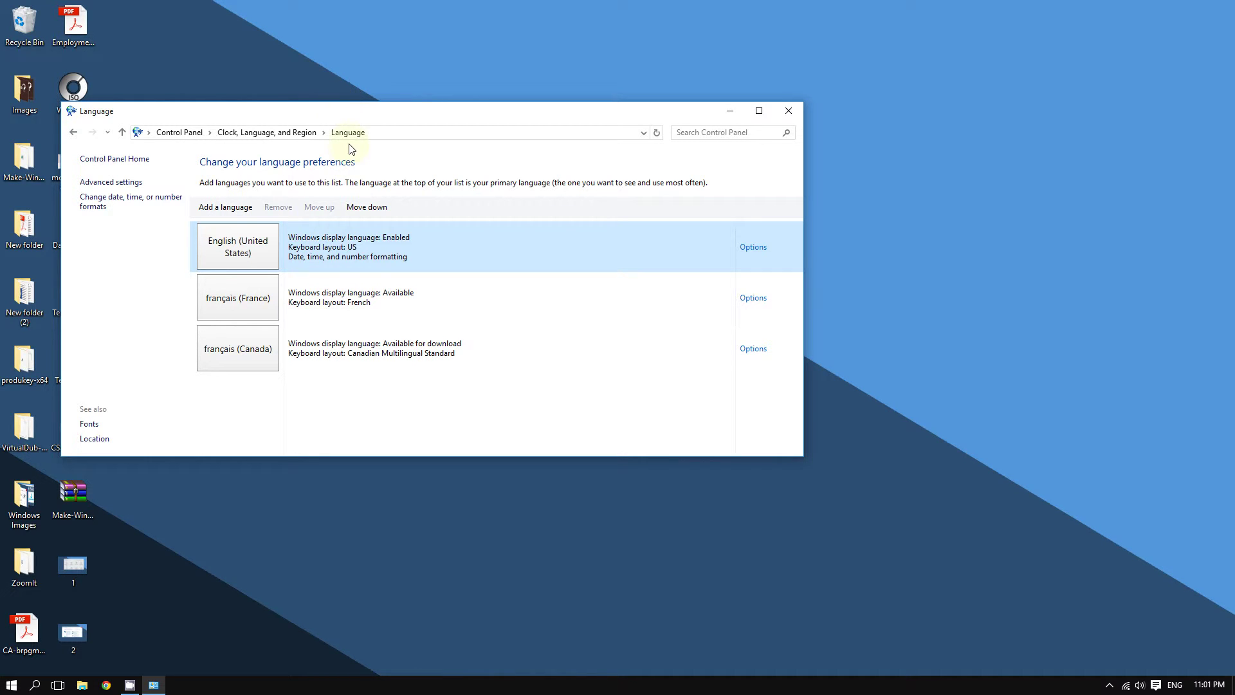
Open the French (Canada) language options, review the display language pack available for download, and return to the language list
drag(361, 115, 454, 72)
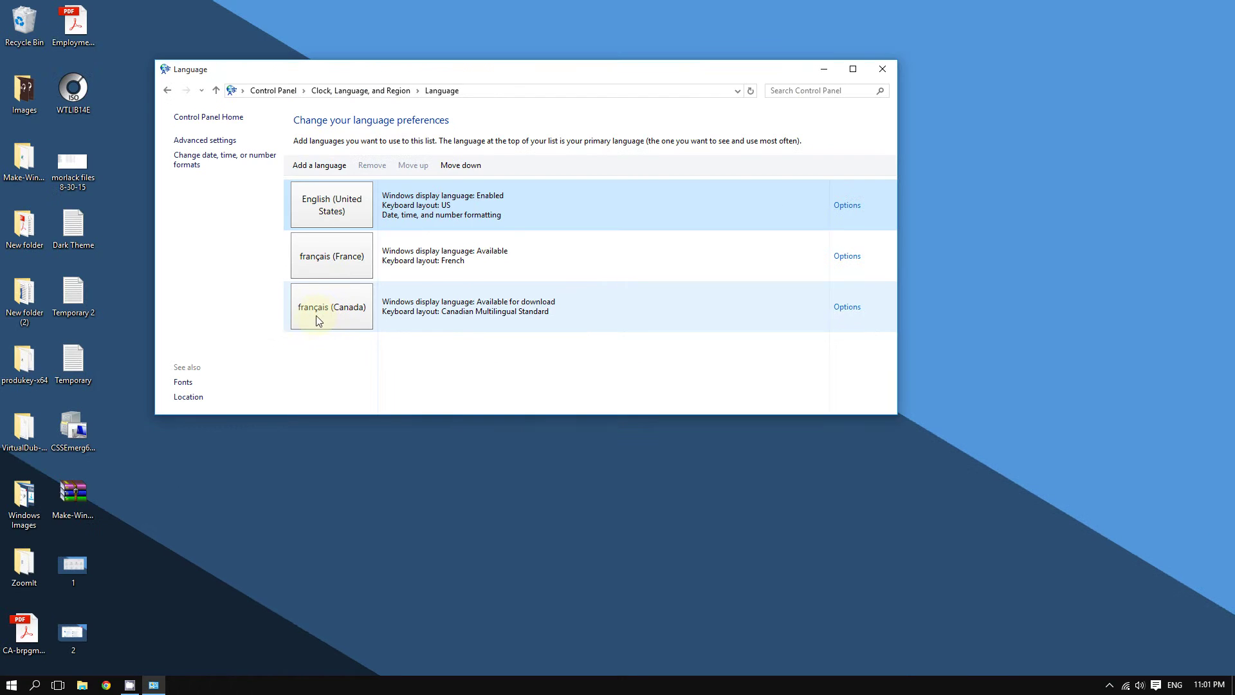
click(321, 313)
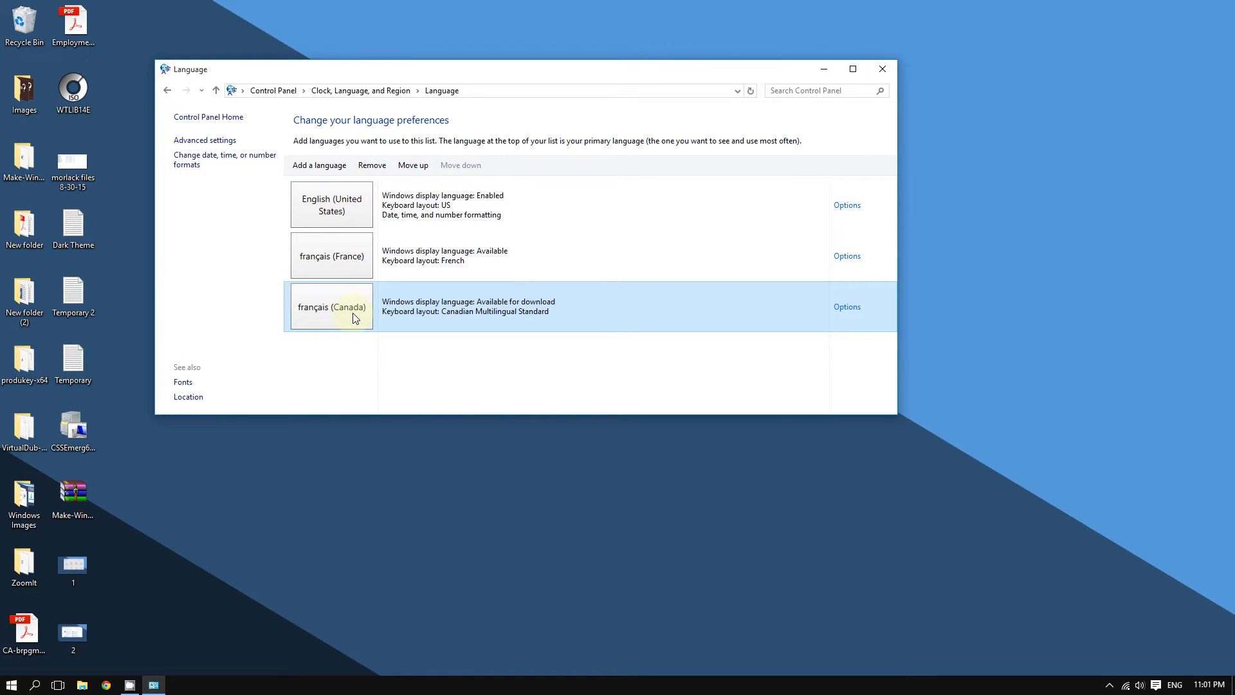
double_click(352, 314)
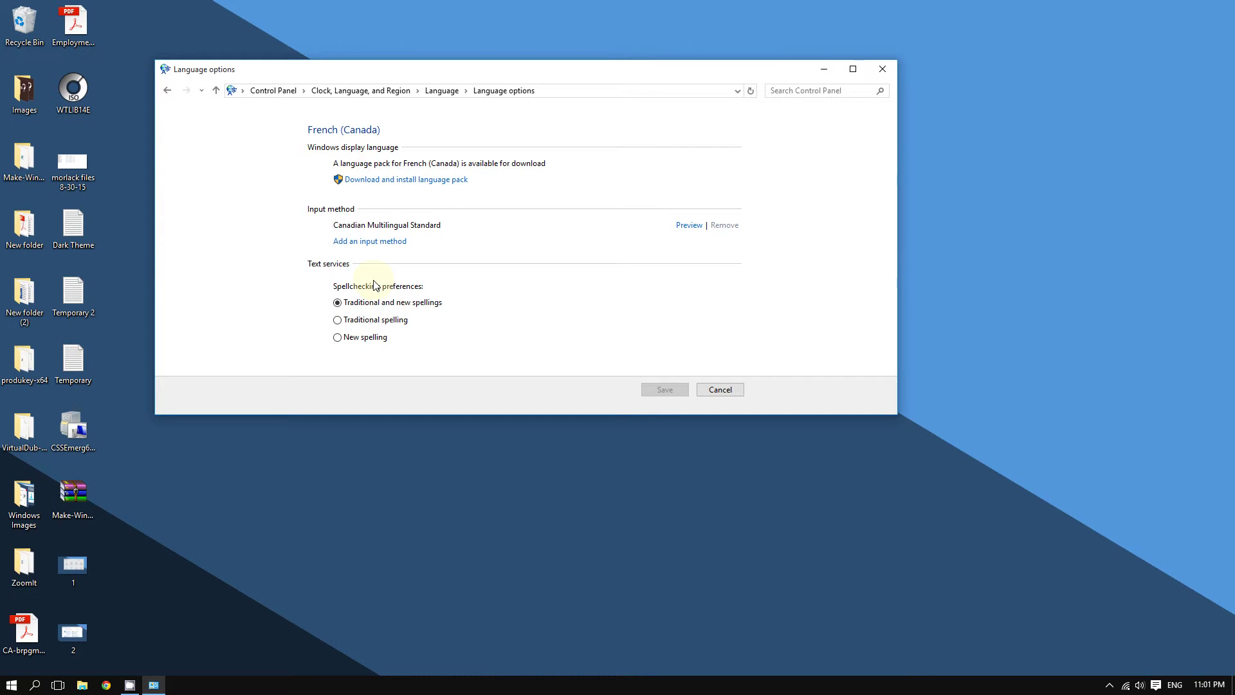
drag(353, 75, 293, 68)
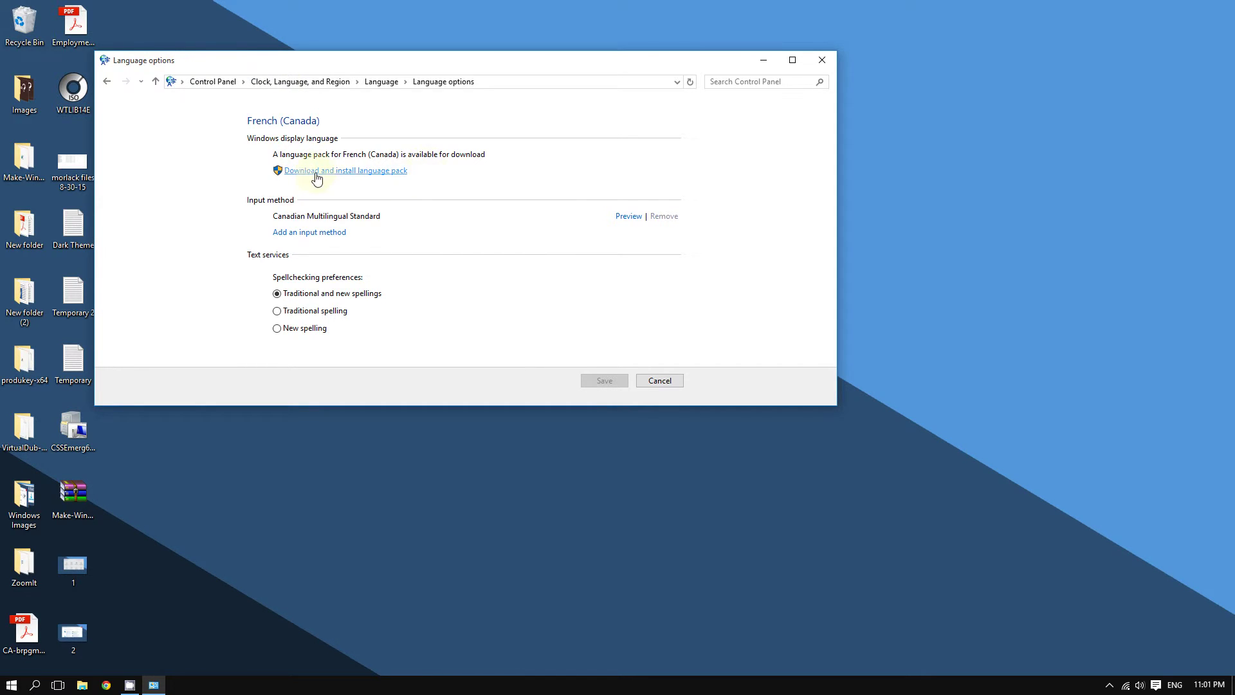
key(ctrl+1)
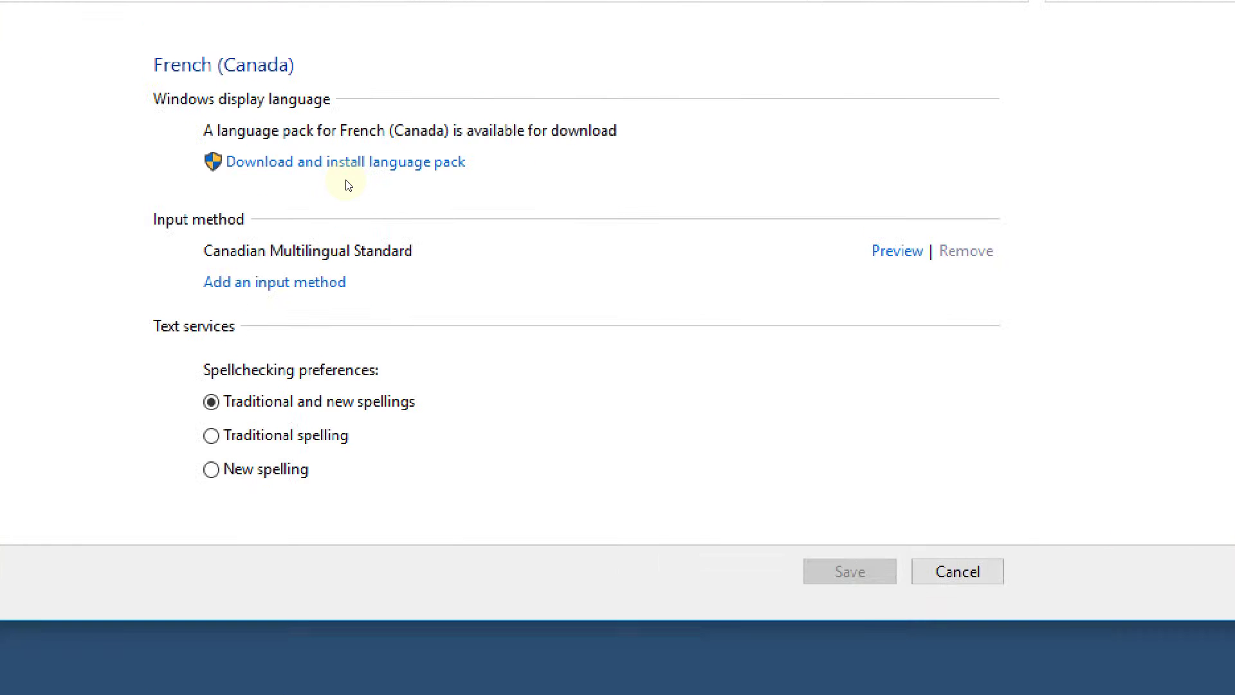
click(345, 180)
key(Escape)
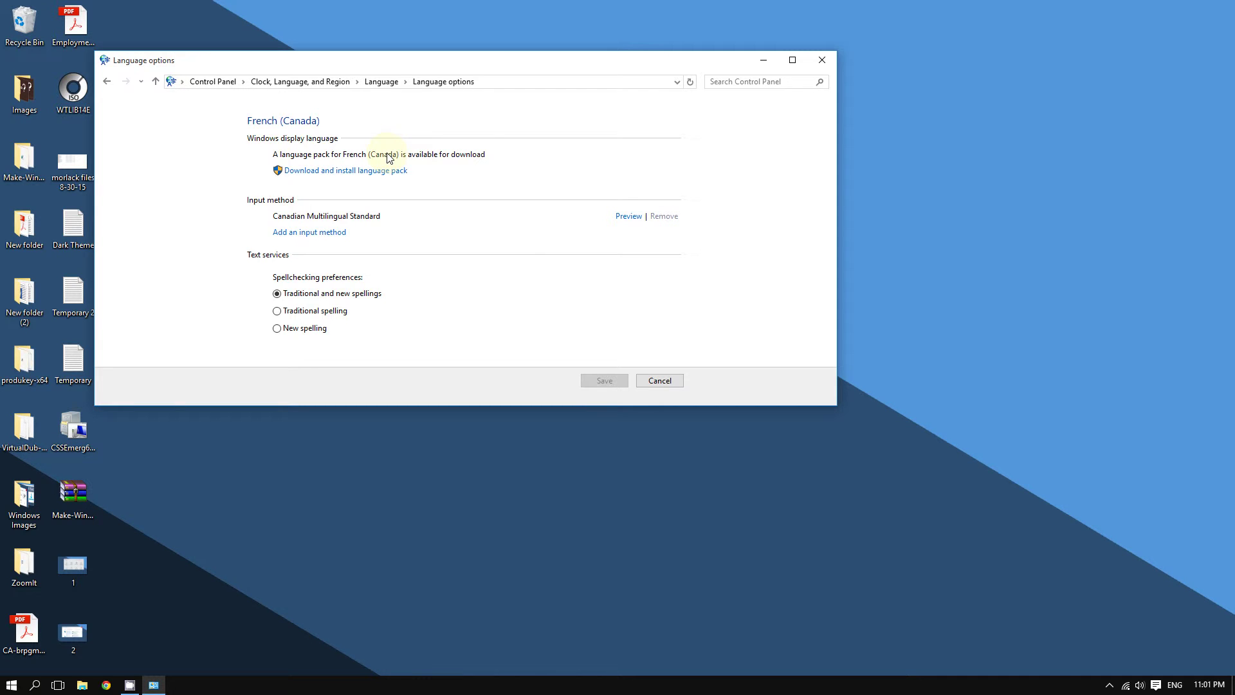
click(107, 83)
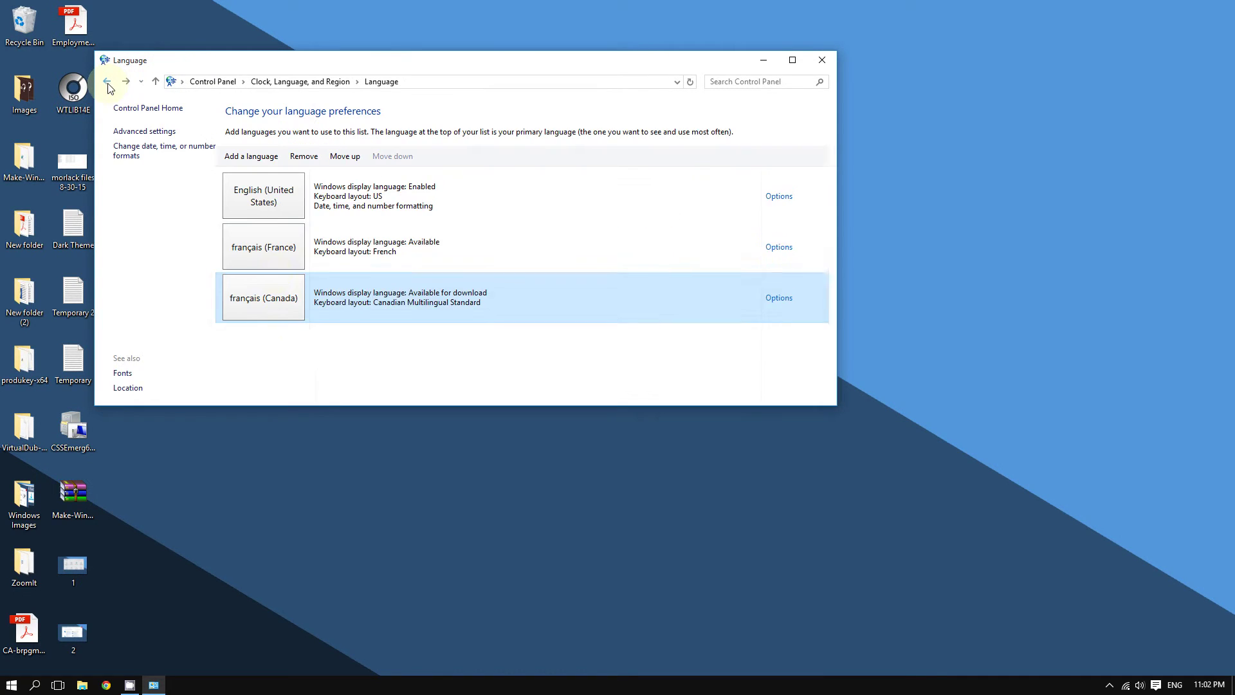
double_click(360, 309)
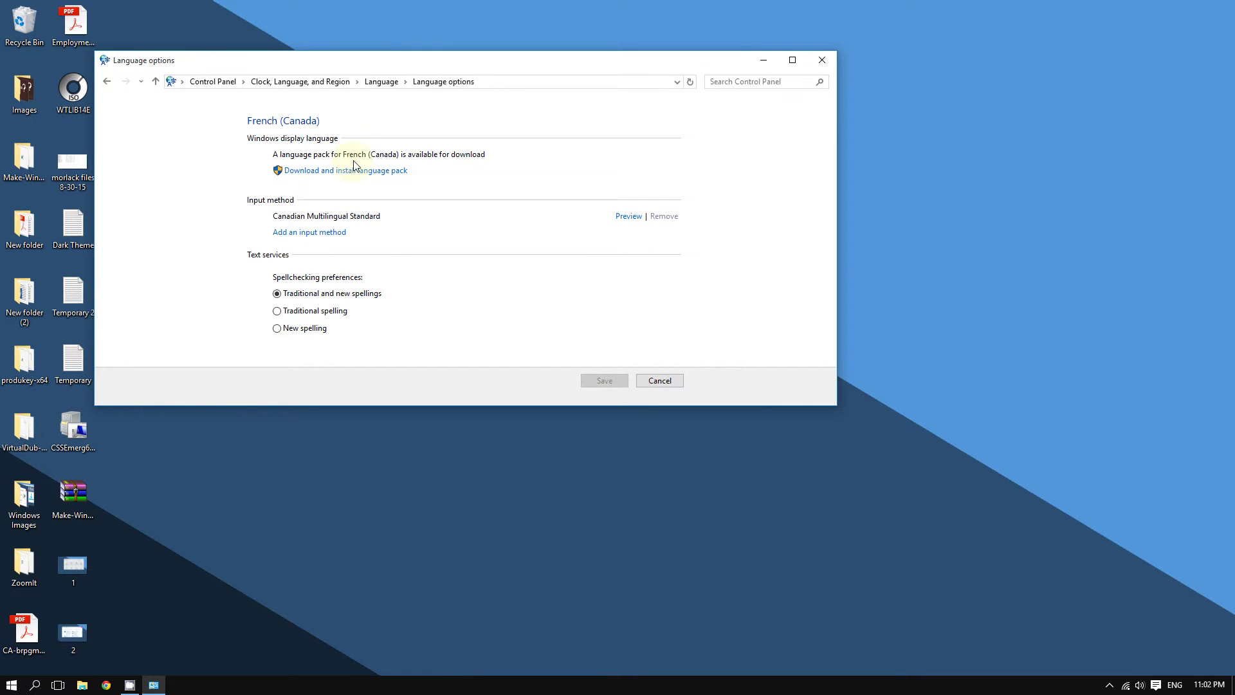
click(106, 82)
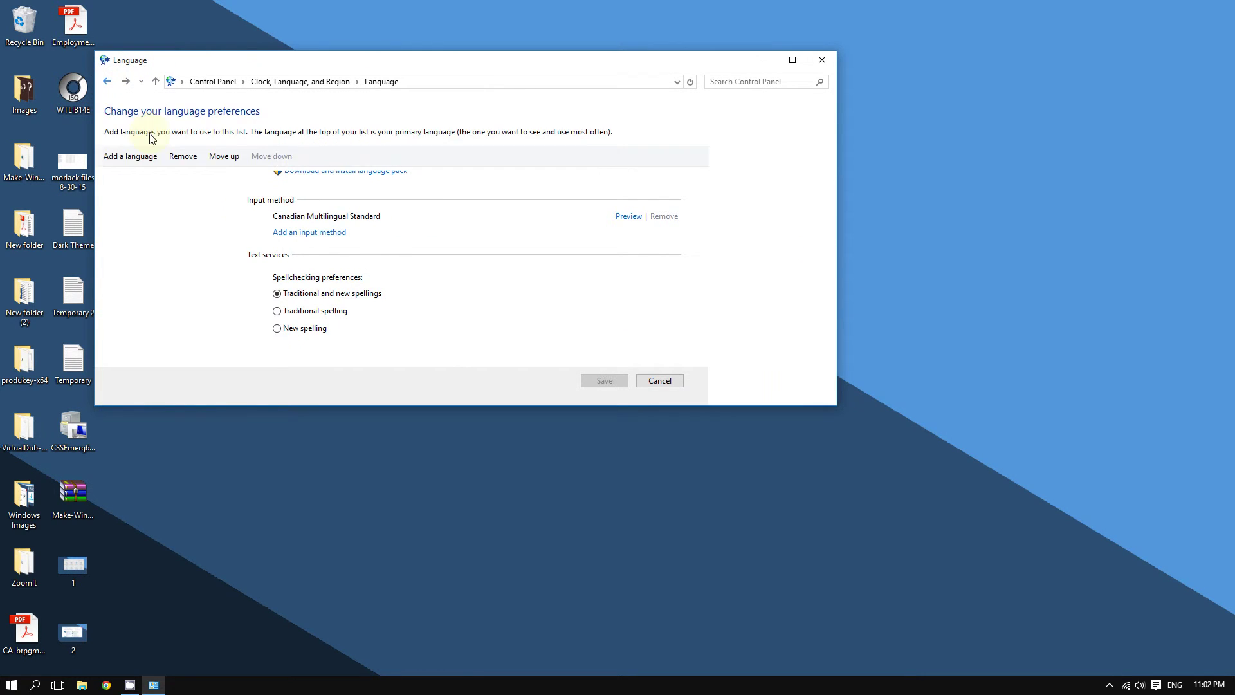
Open the options of French (France) and examine the choice for making it the primary language
click(333, 256)
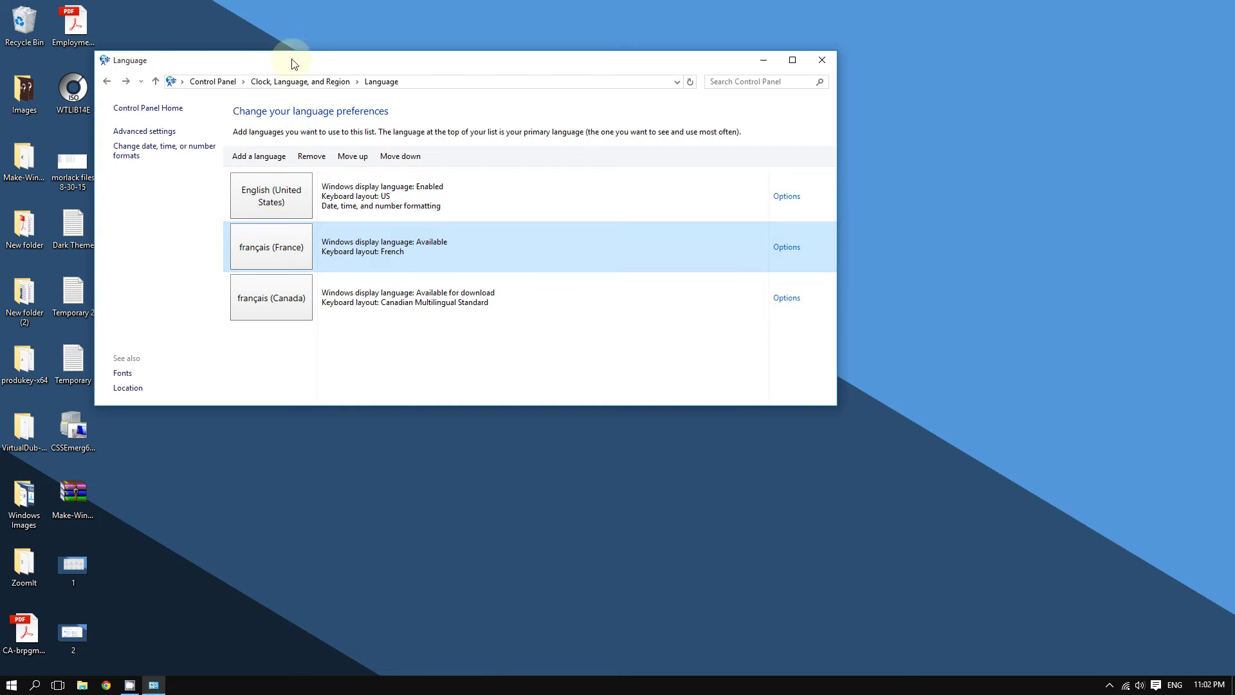
double_click(346, 256)
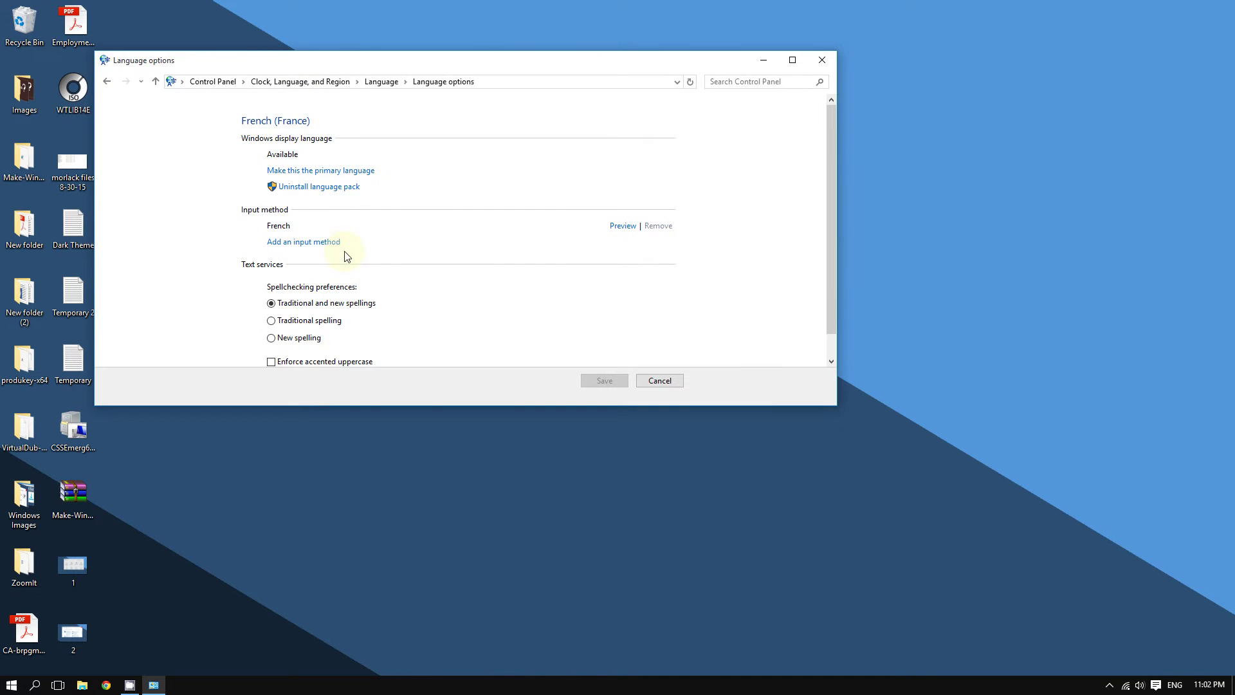
drag(302, 68, 317, 64)
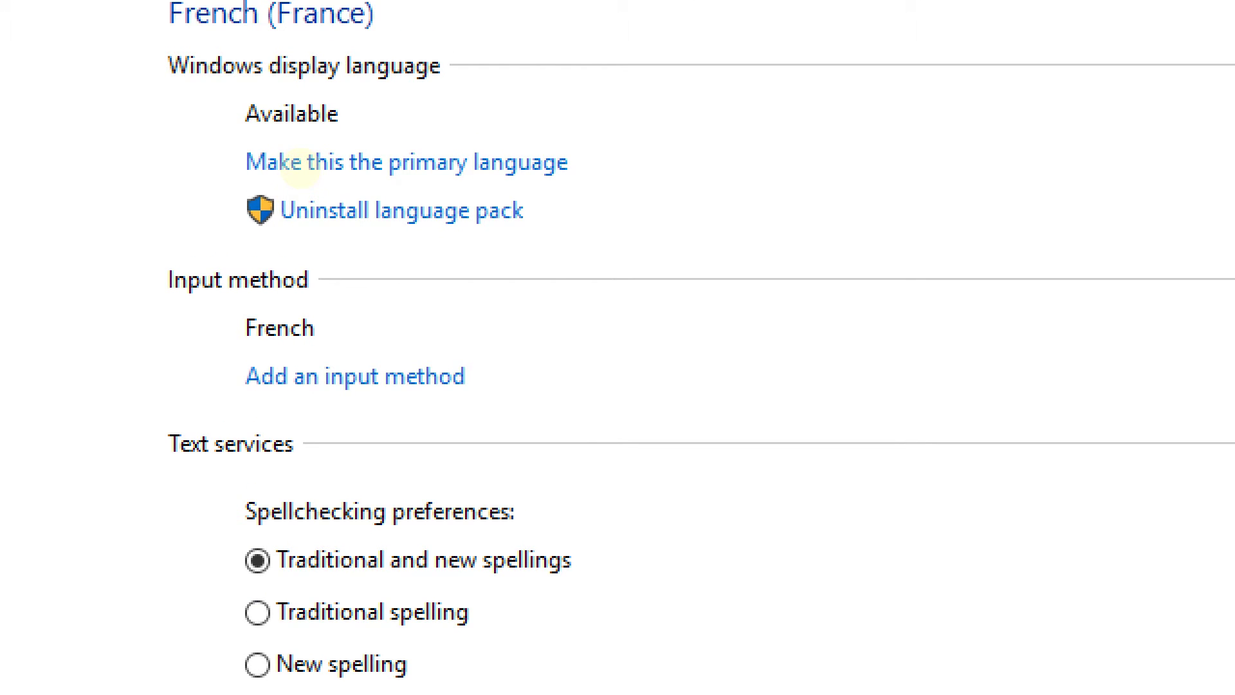
drag(248, 185, 515, 188)
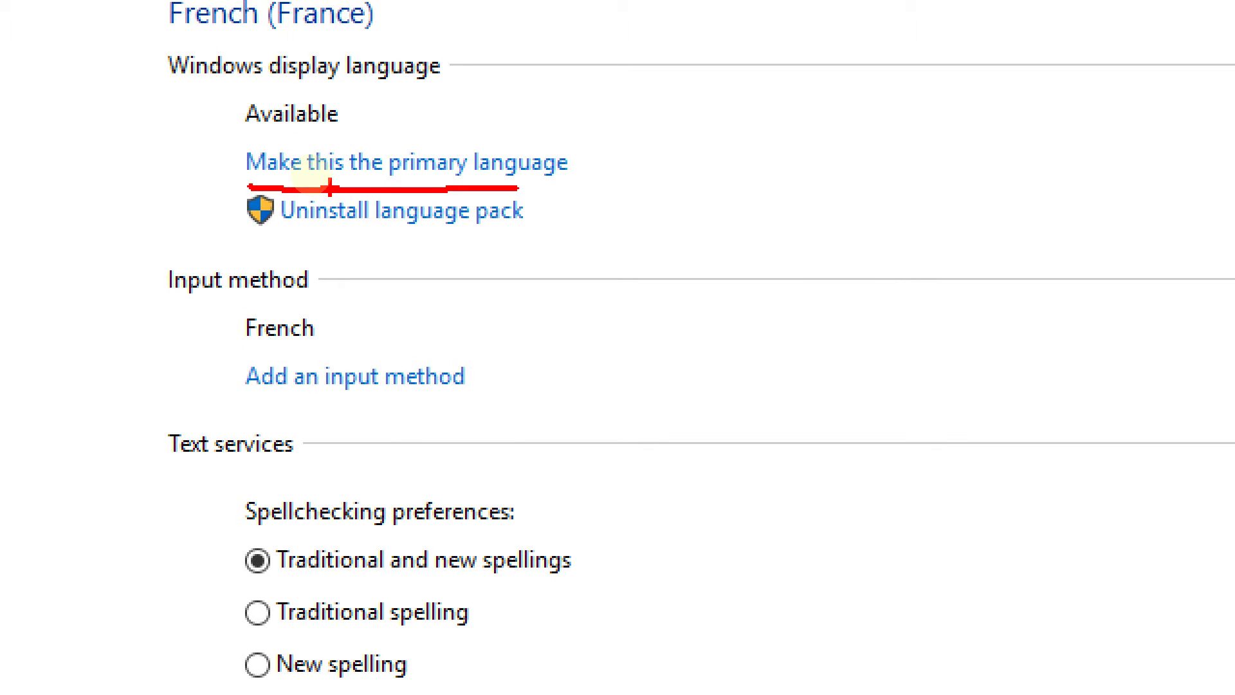
key(Escape)
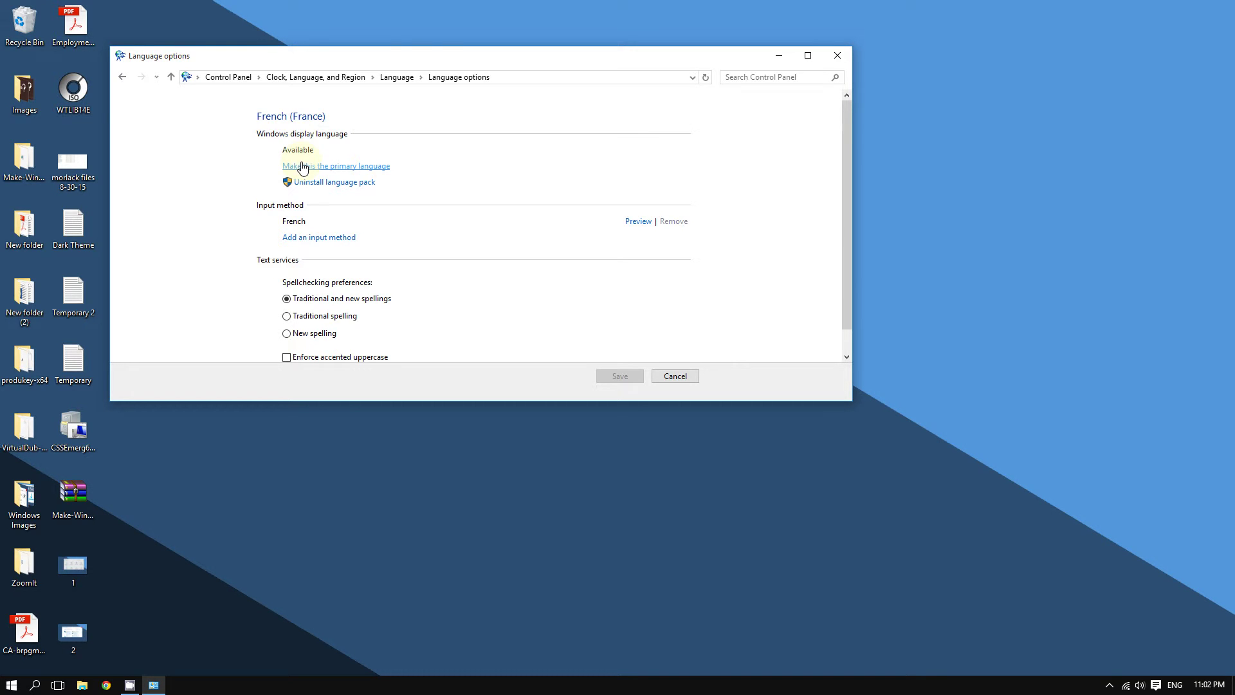
drag(424, 62, 318, 75)
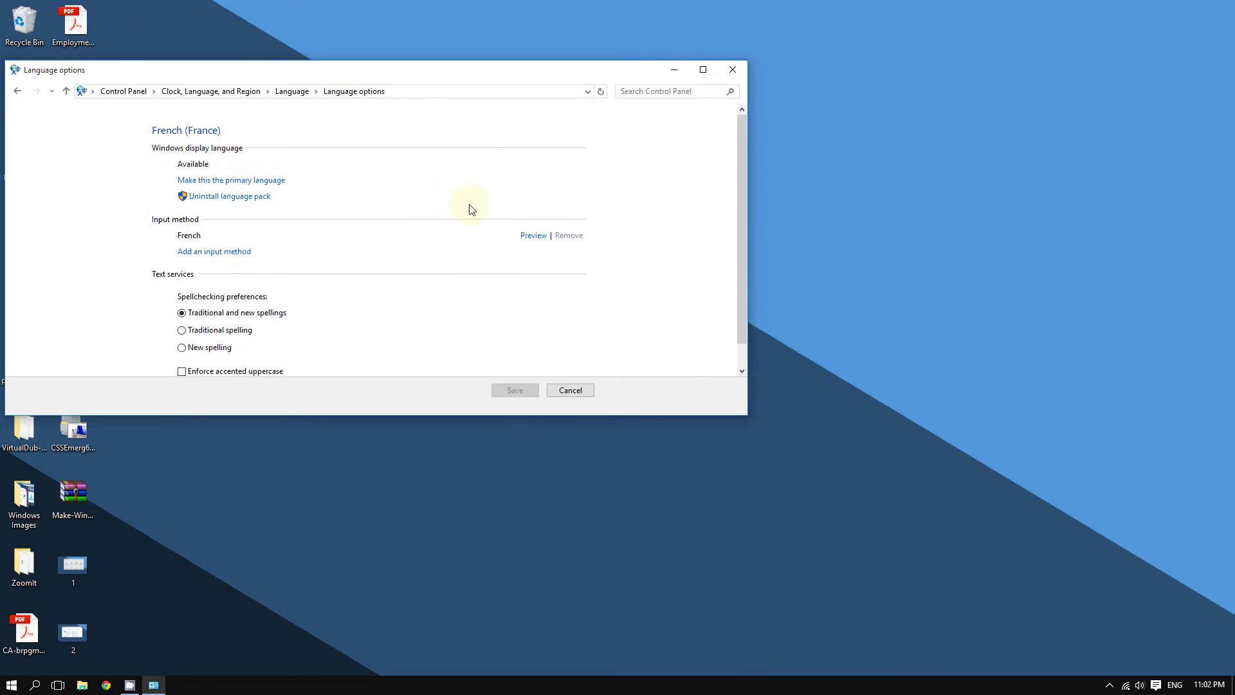
Preview the keyboard layout of the French input method and close the preview
click(534, 236)
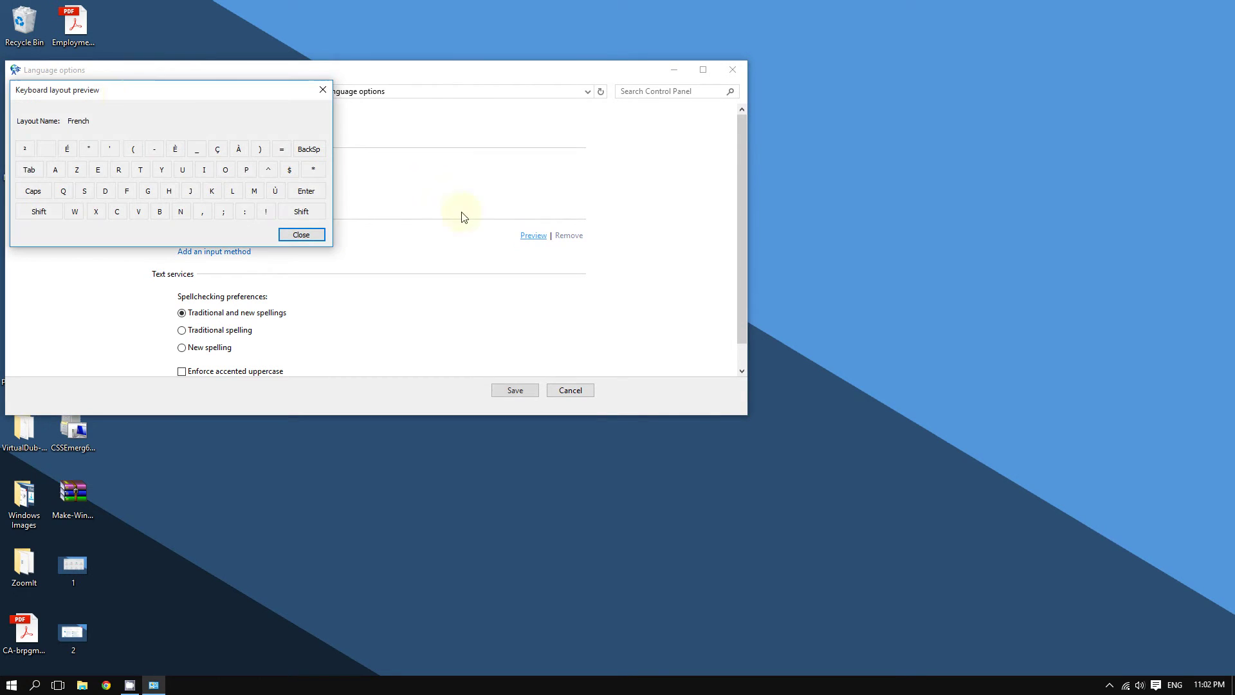
drag(120, 95, 368, 164)
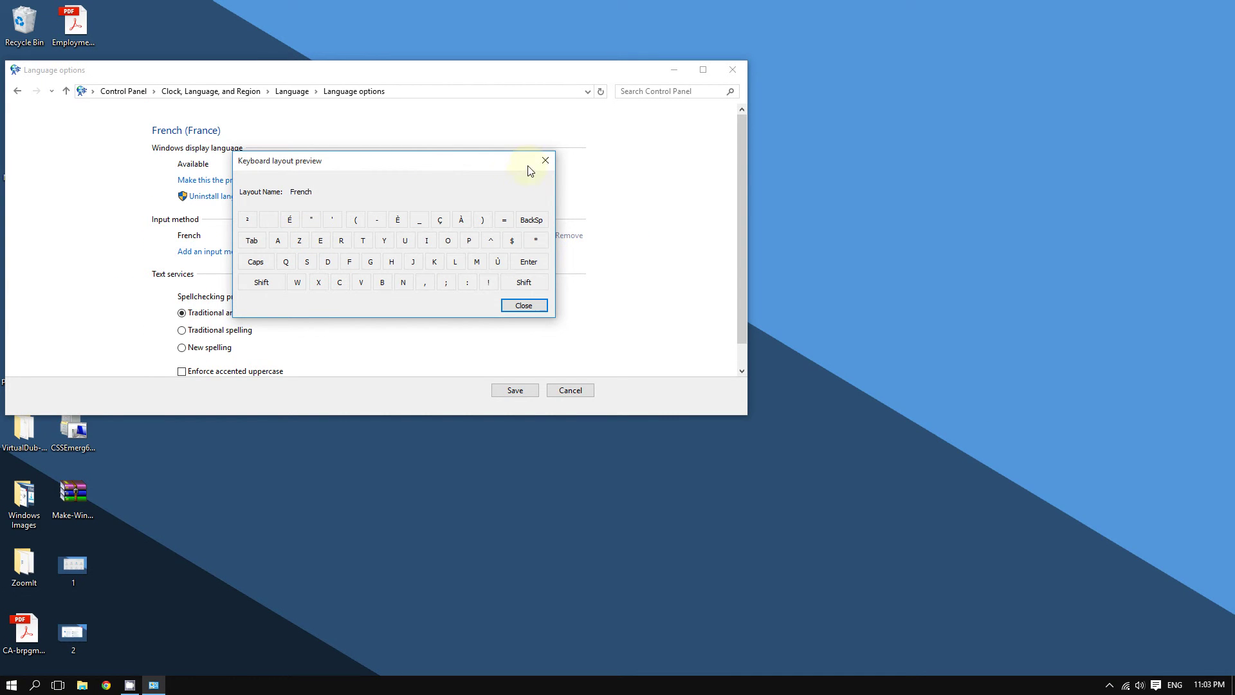
click(544, 161)
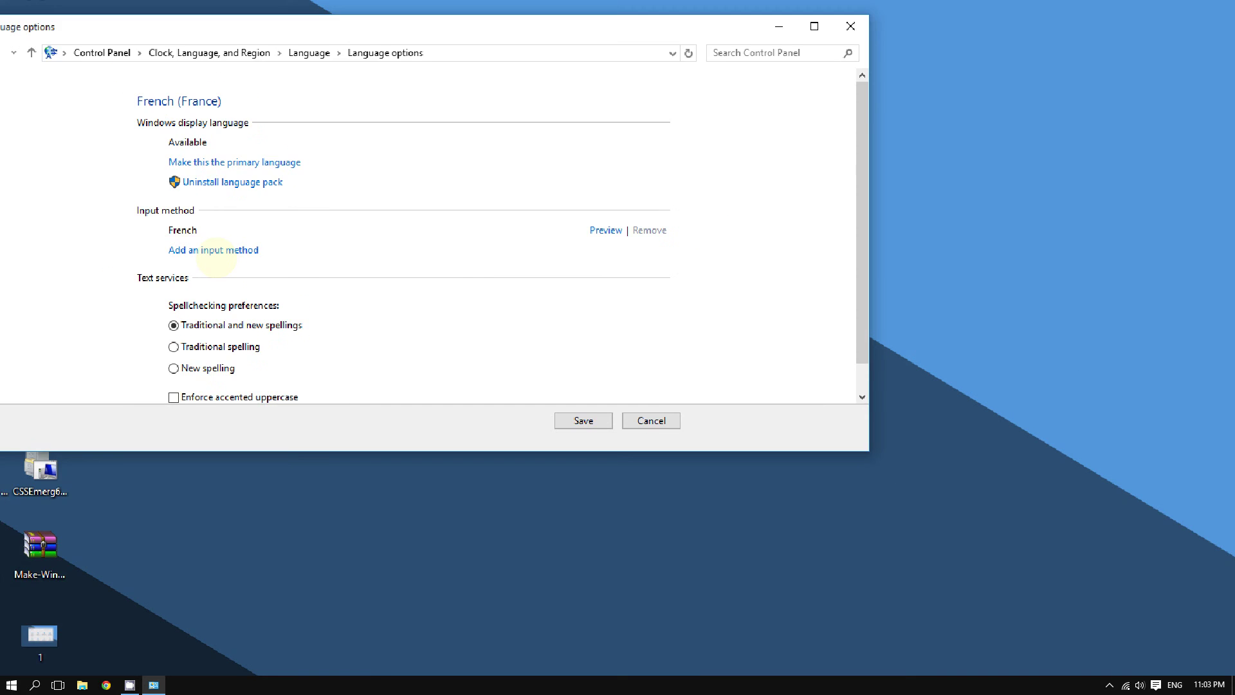
Browse the input methods that can be added to French (France) and search them for "english"
click(224, 251)
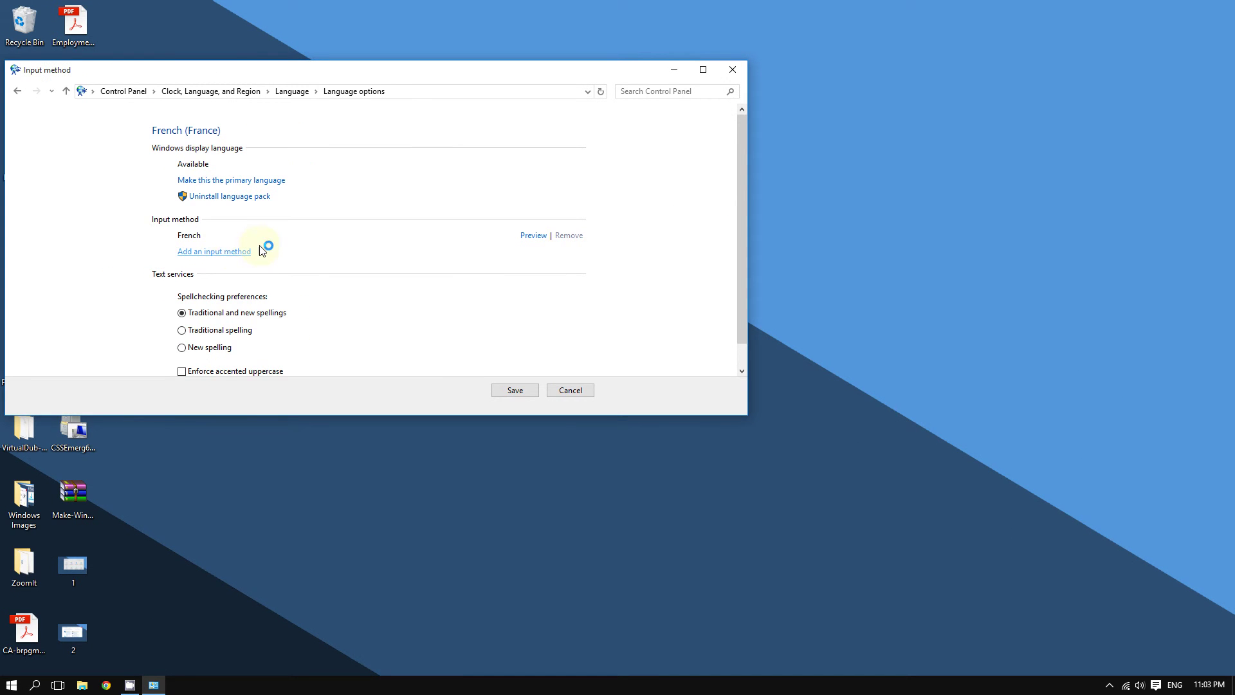
scroll(457, 230, down, 15)
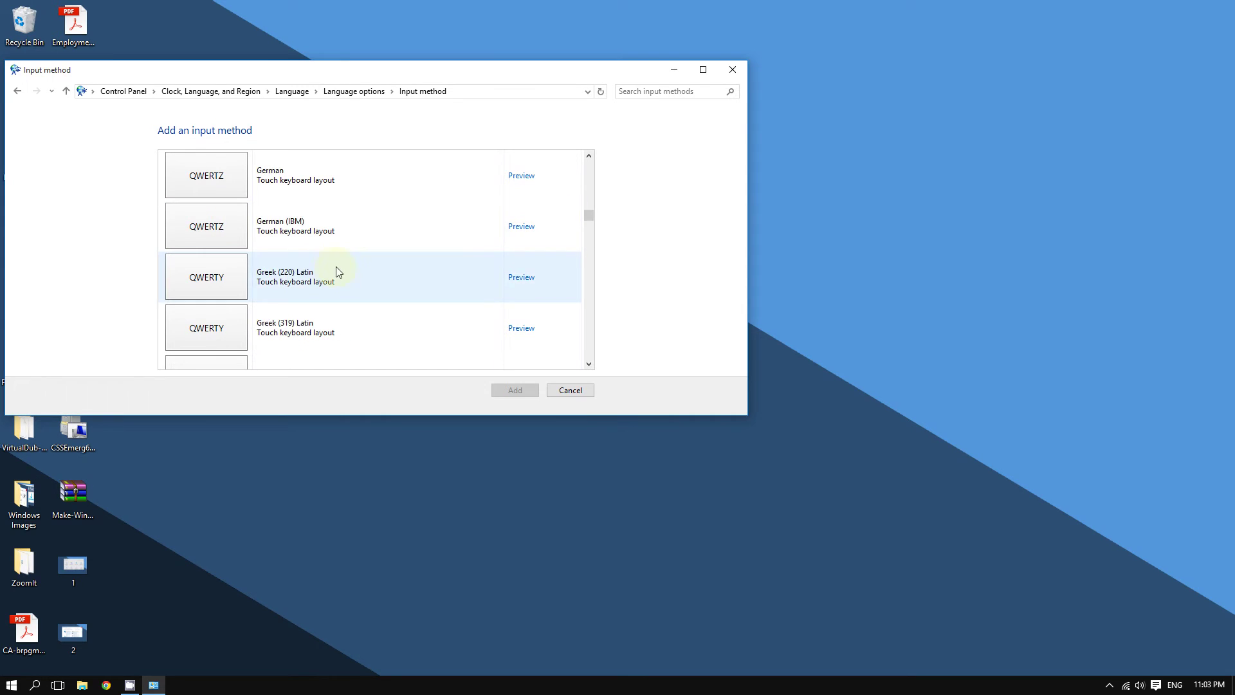
scroll(270, 266, down, 10)
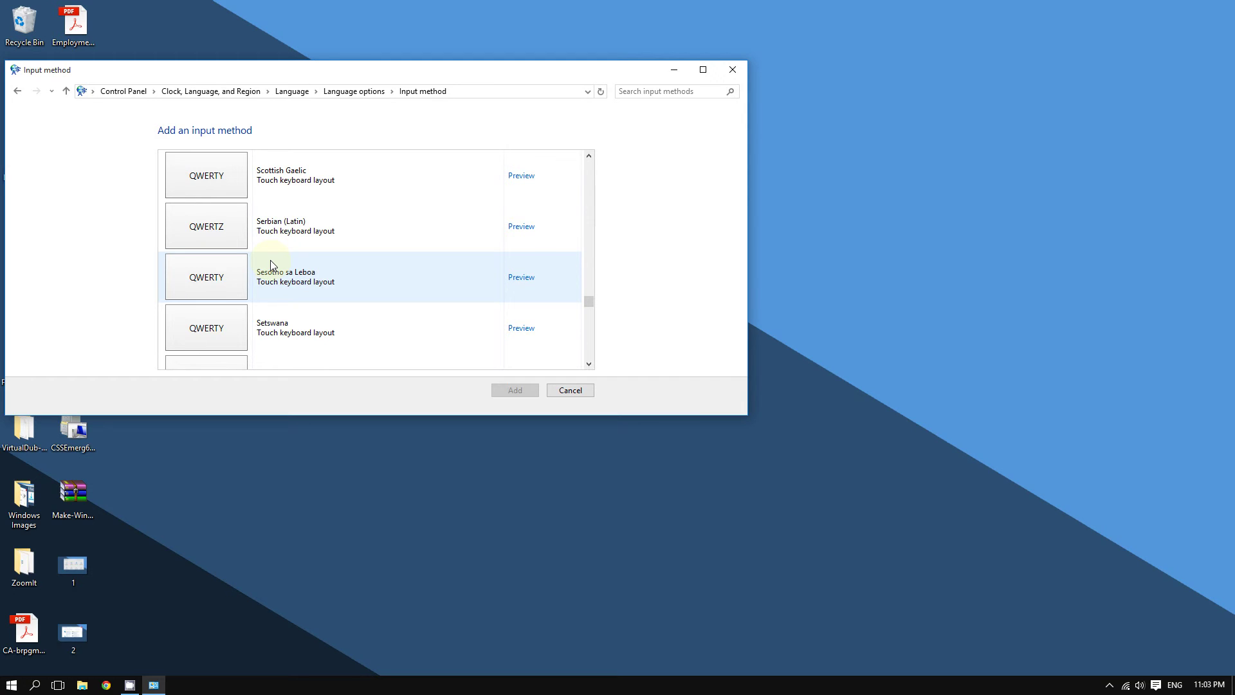
scroll(315, 270, down, 10)
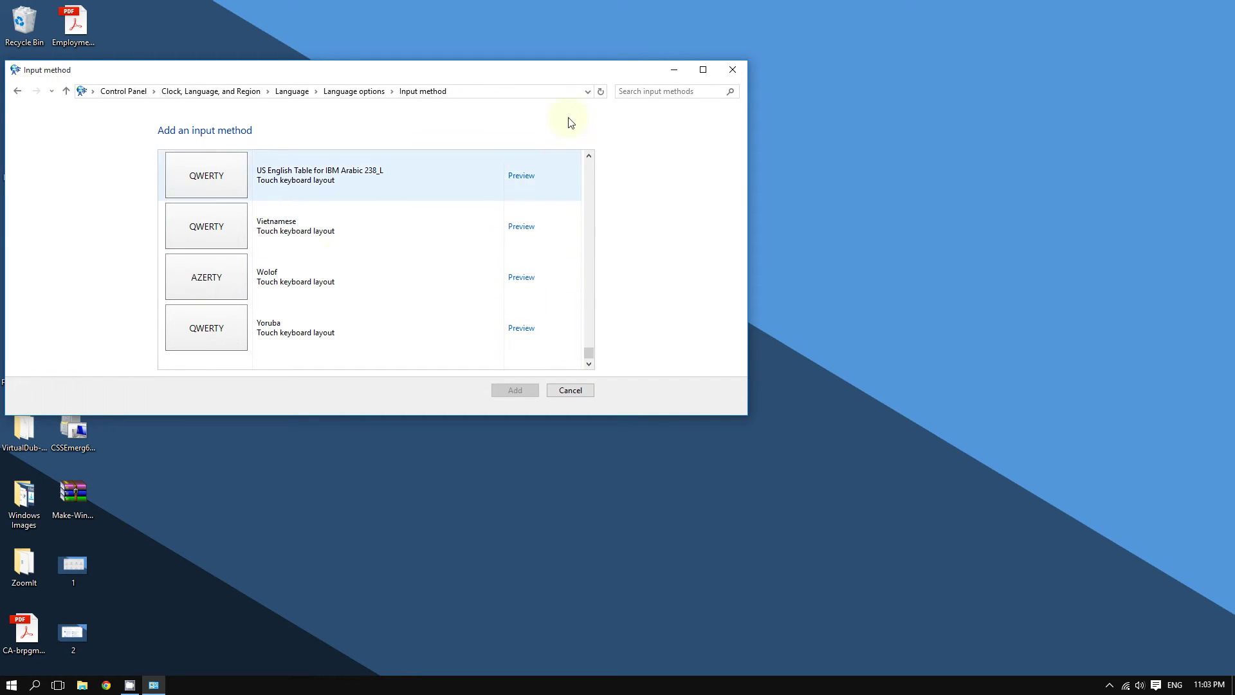
click(663, 92)
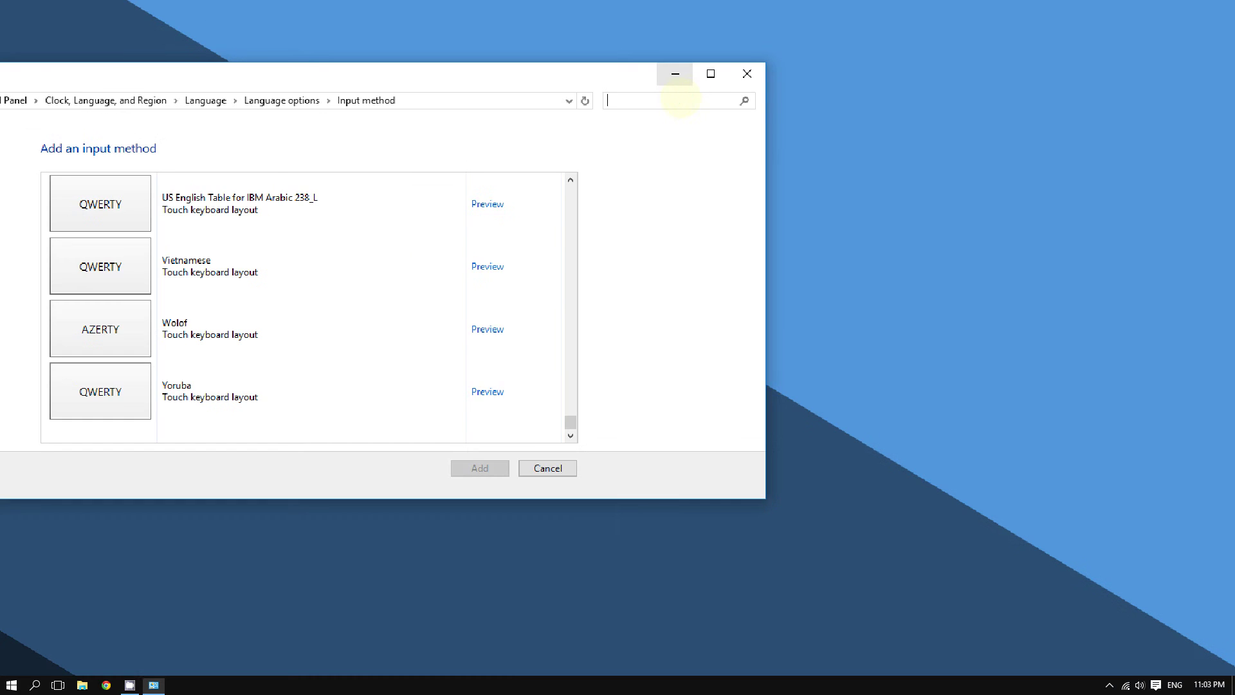
text(englis)
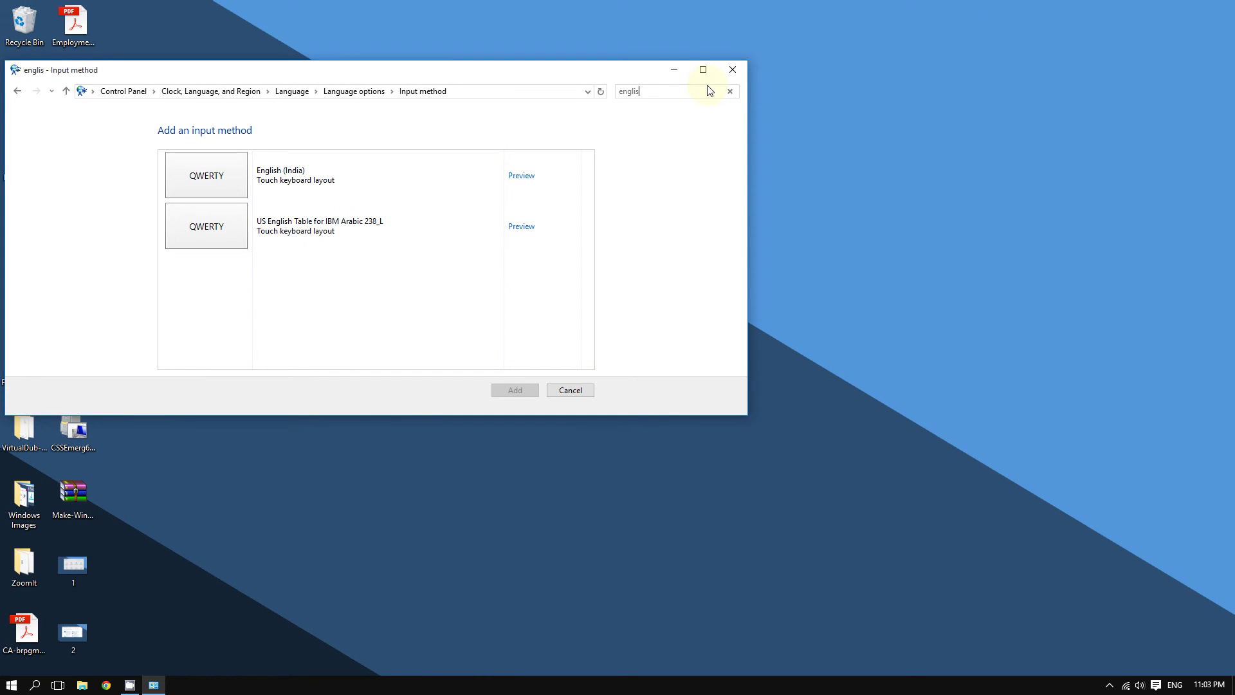
text(h)
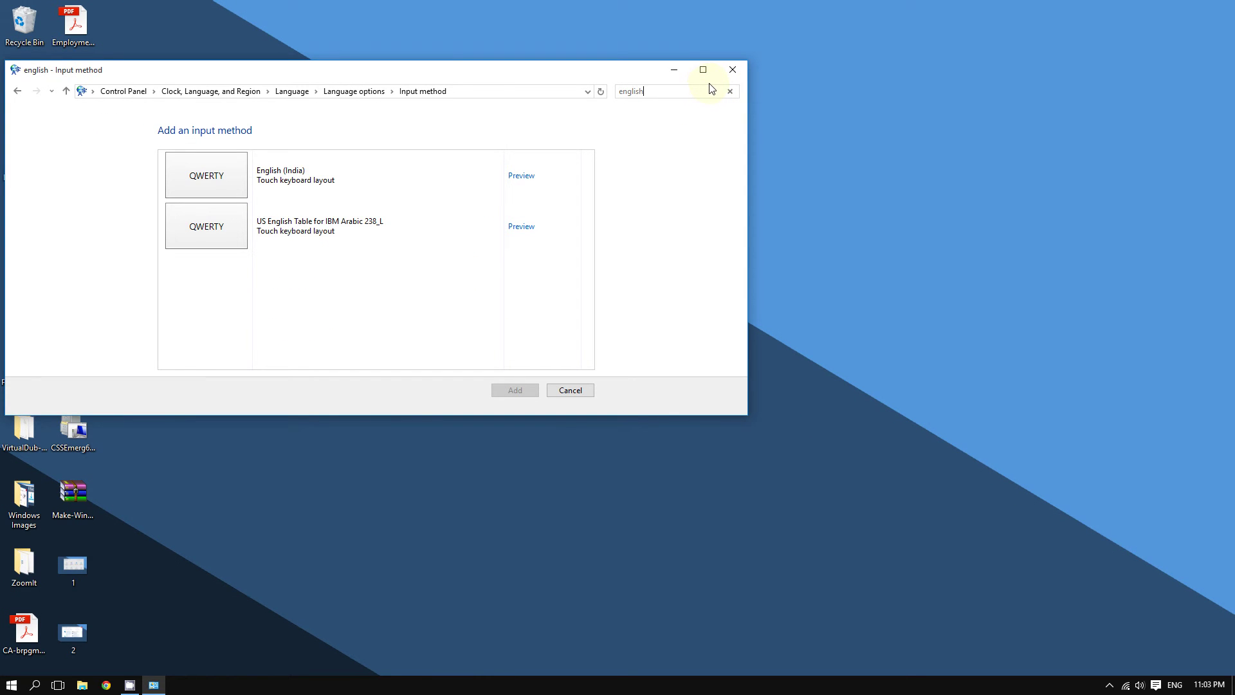
Preview the English (India) keyboard layout, then return to the French (France) language options without adding an input method
click(539, 183)
drag(198, 105, 325, 140)
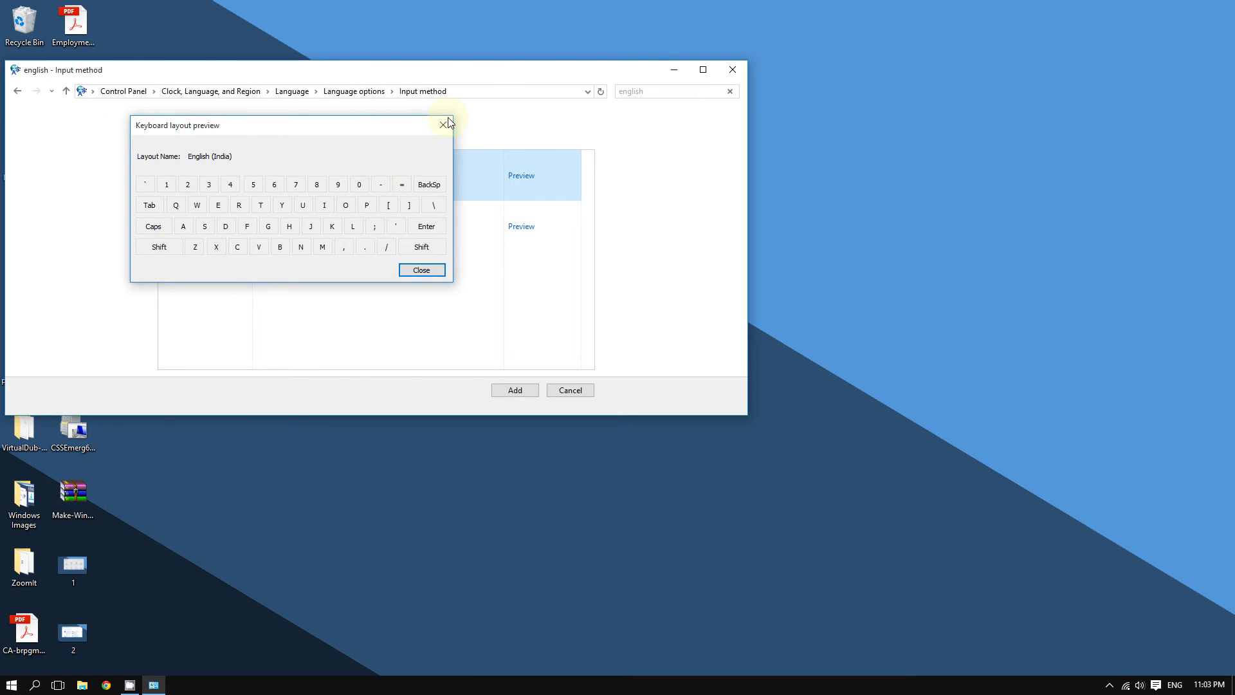
click(444, 125)
click(23, 94)
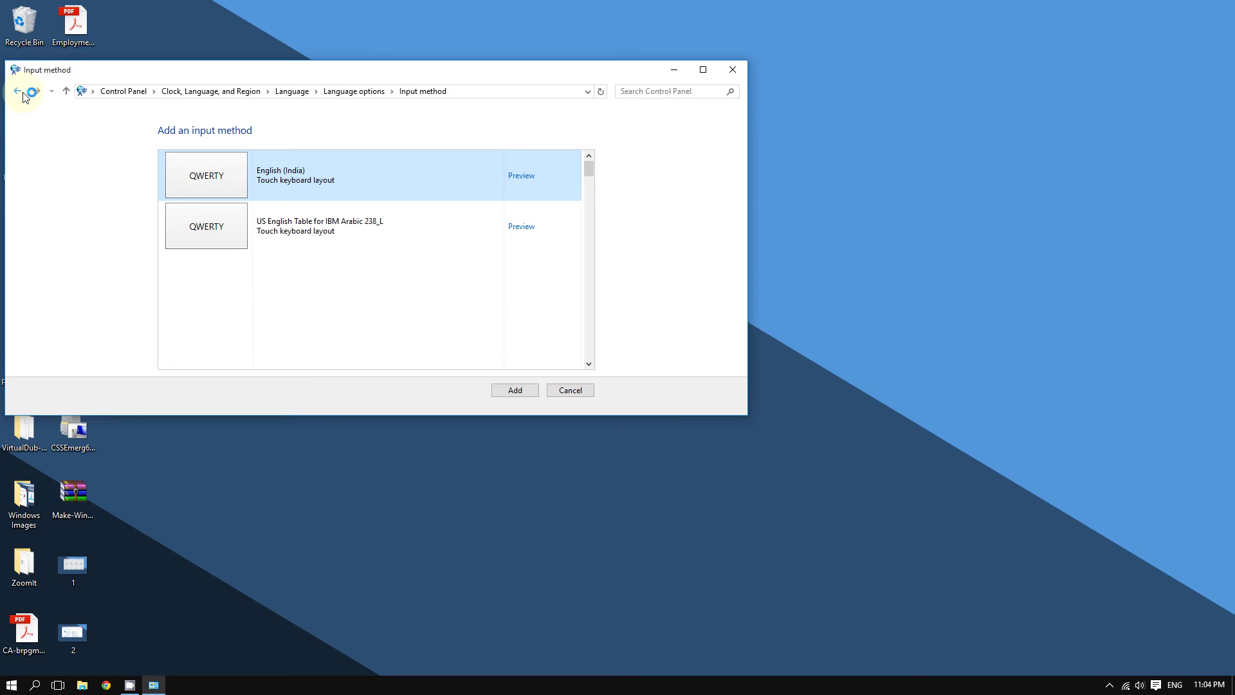
click(23, 96)
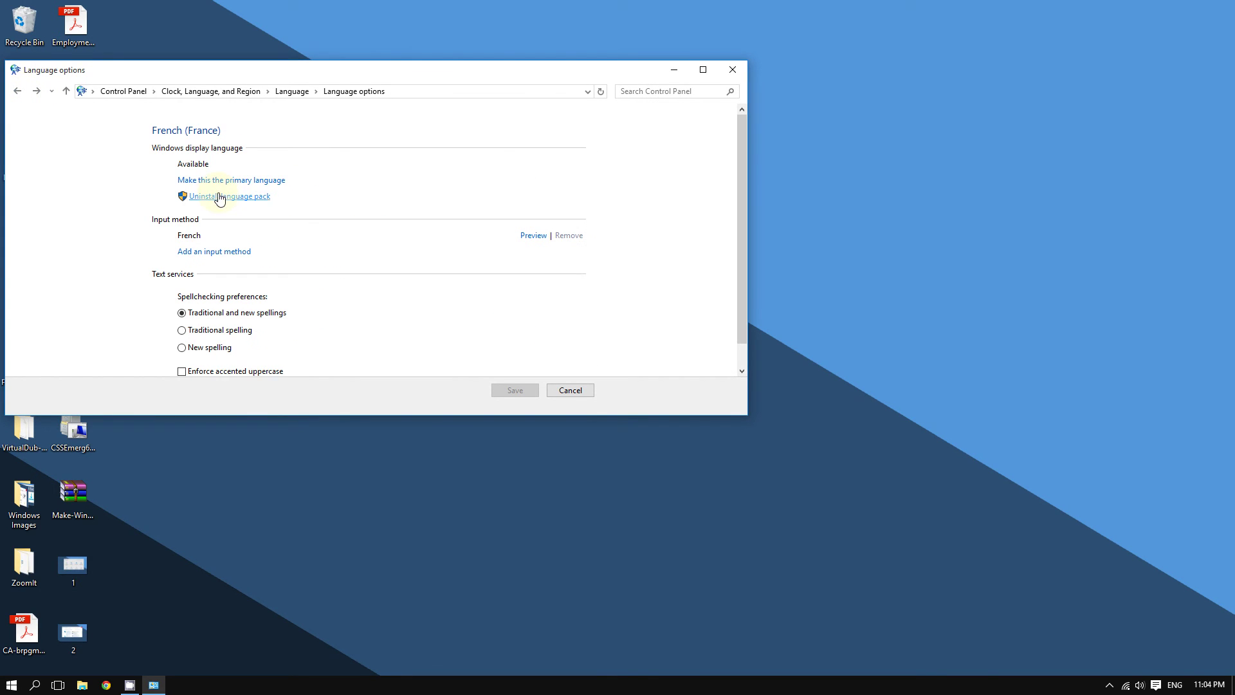
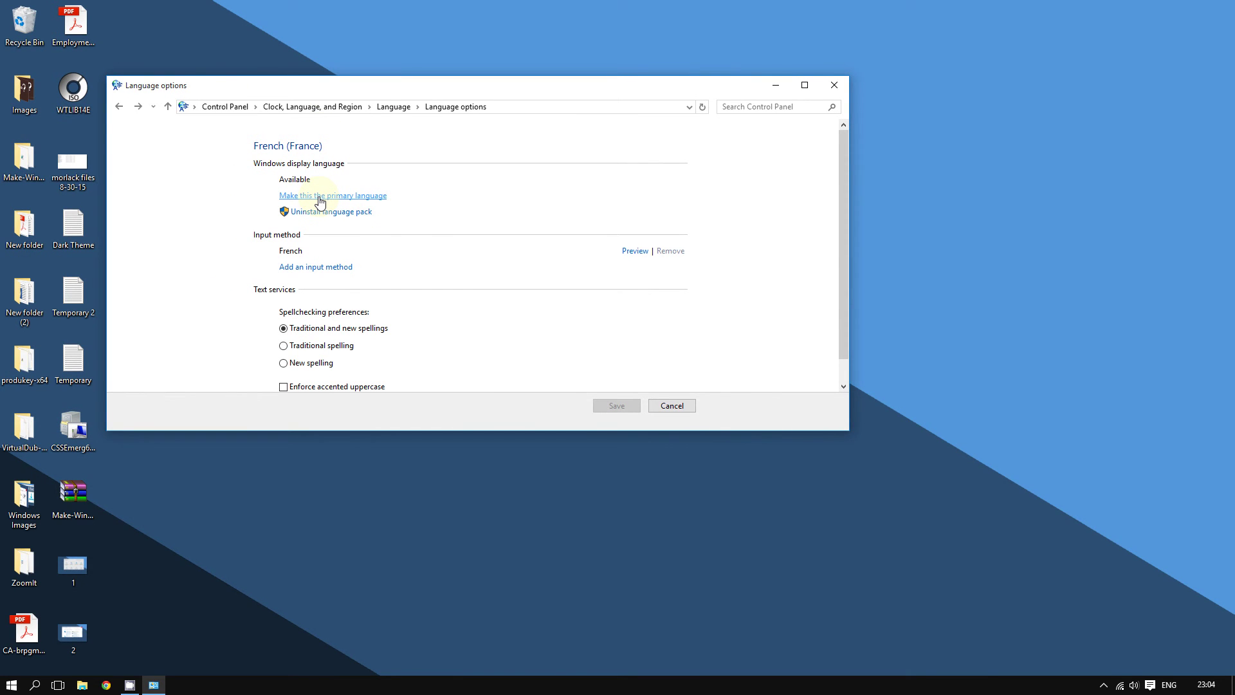
Make French (France) the primary language, dismiss the log-off request, and close the language settings
click(320, 202)
drag(526, 277, 299, 226)
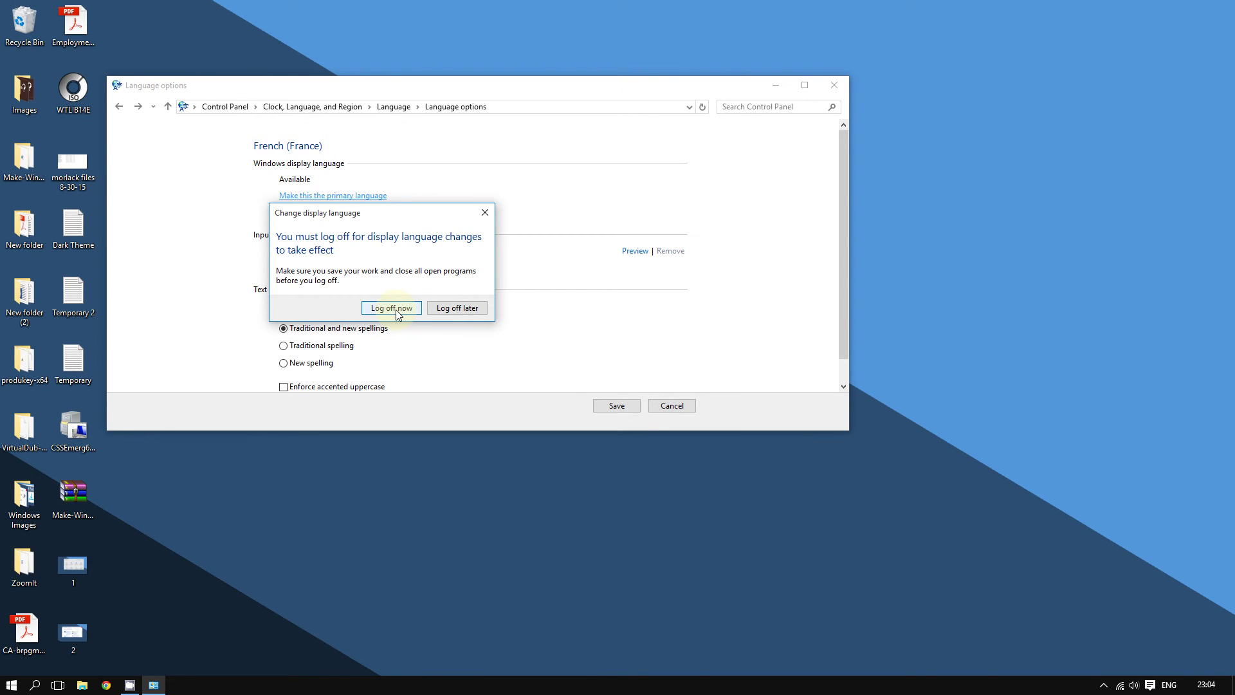
click(484, 212)
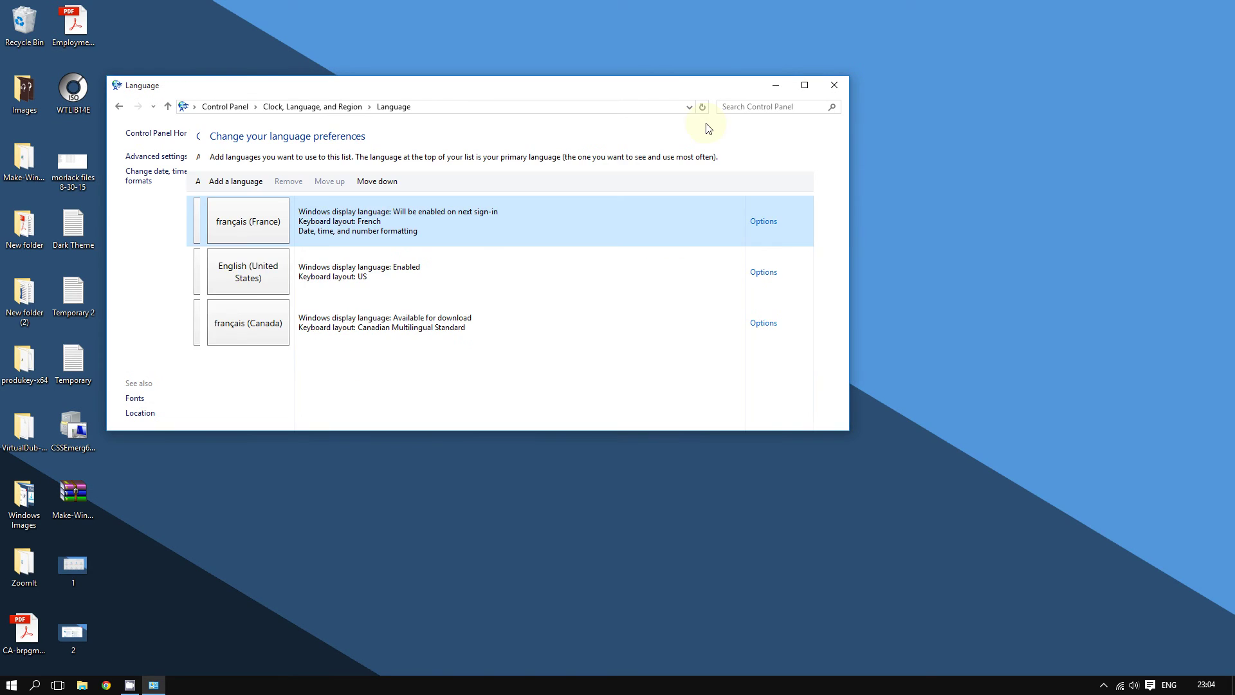
click(831, 87)
View the desktop image named "1" showing the Settings window in French, and close it
click(84, 568)
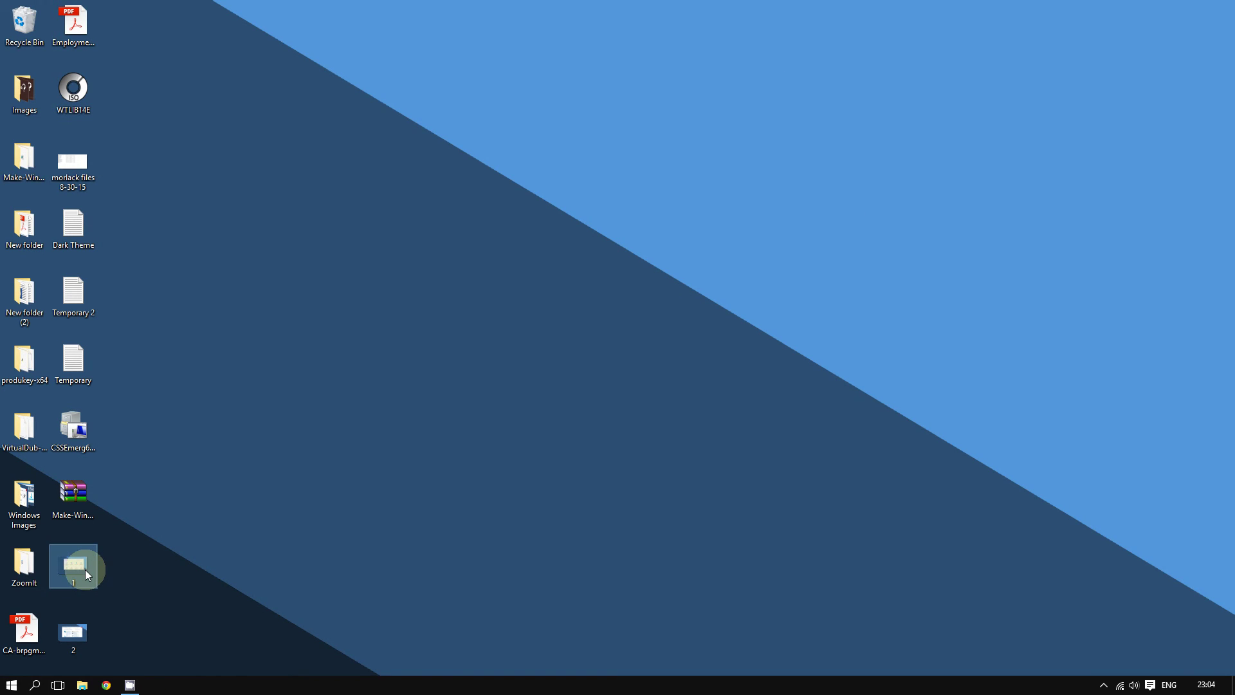
double_click(85, 569)
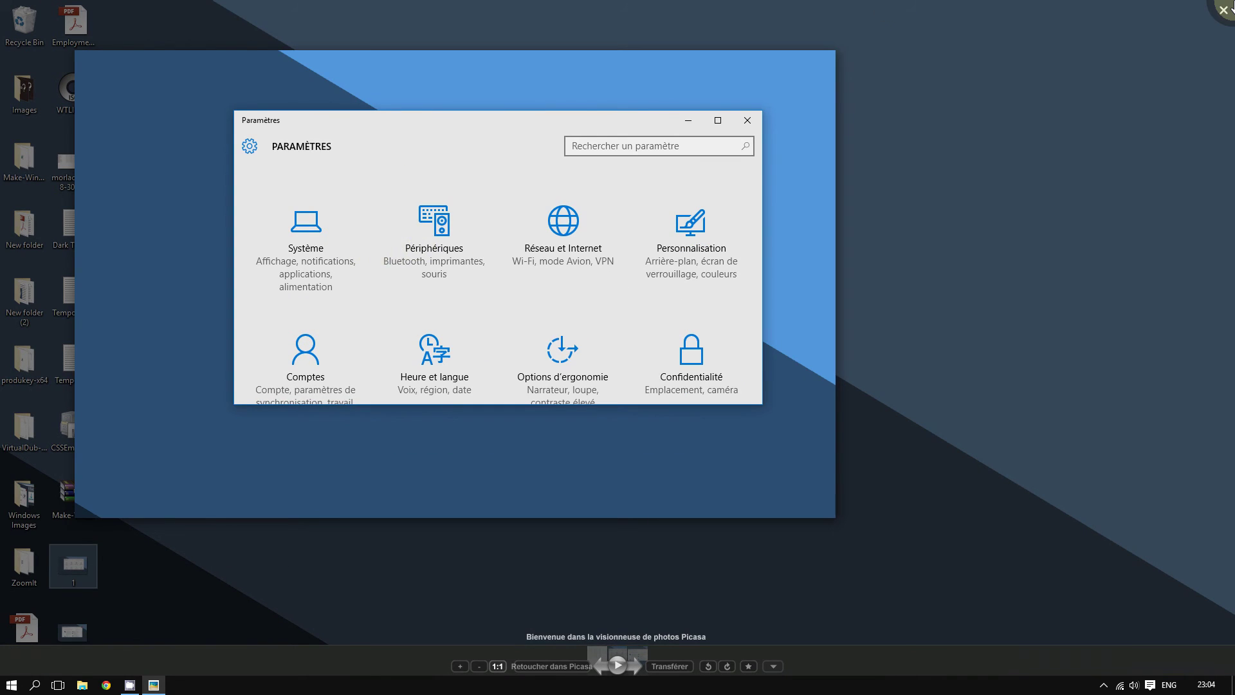
click(1224, 11)
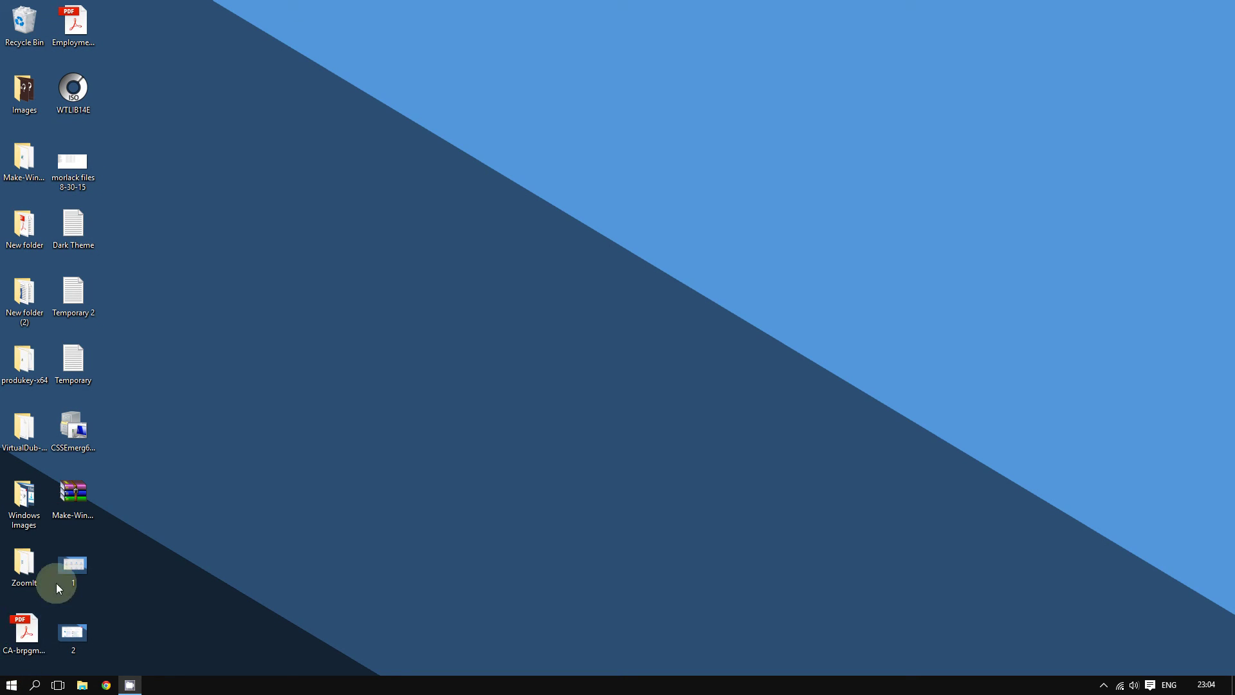
Open the Windows Settings window to check its current display language, and close it
click(12, 684)
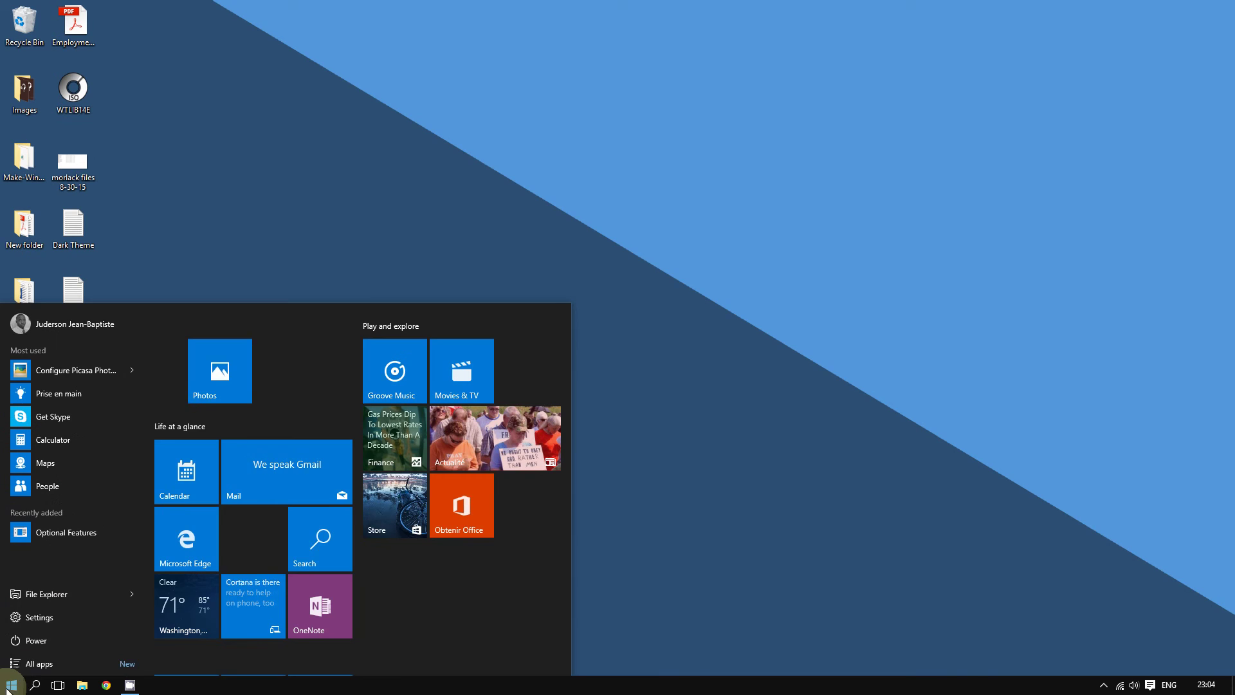
click(51, 615)
drag(499, 157, 406, 117)
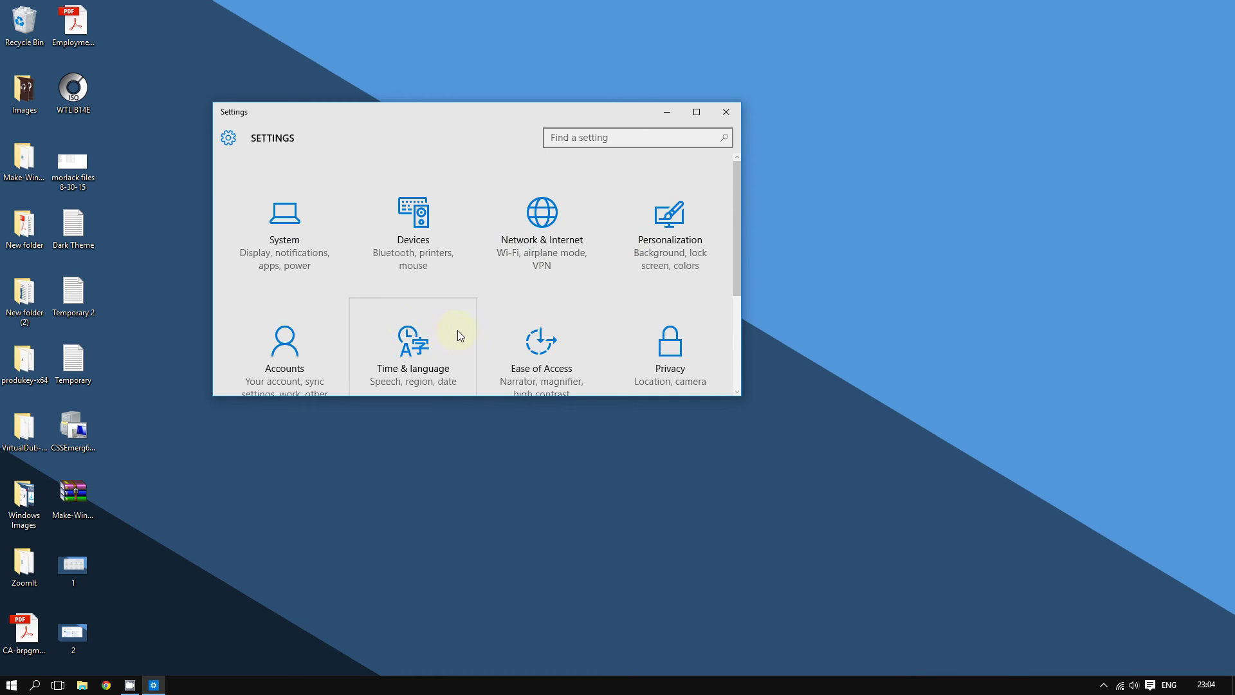
click(725, 111)
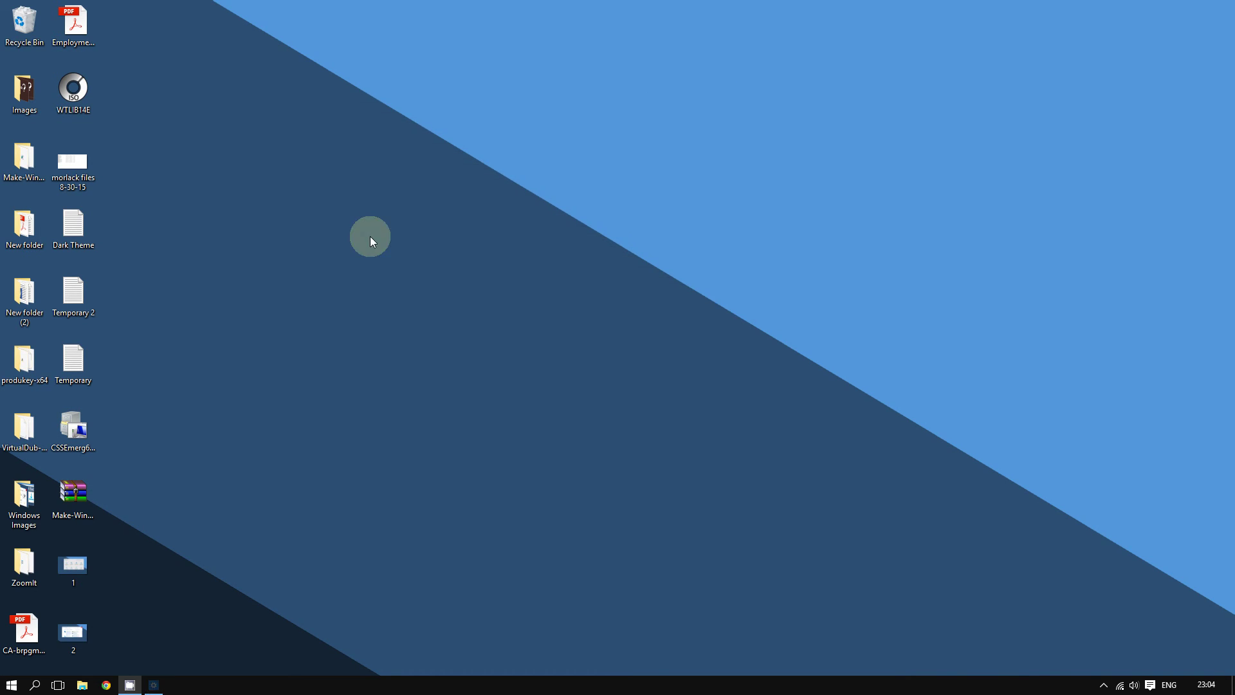
Reopen the desktop image named "1" to compare its French Settings window with the current one, and close it
double_click(76, 582)
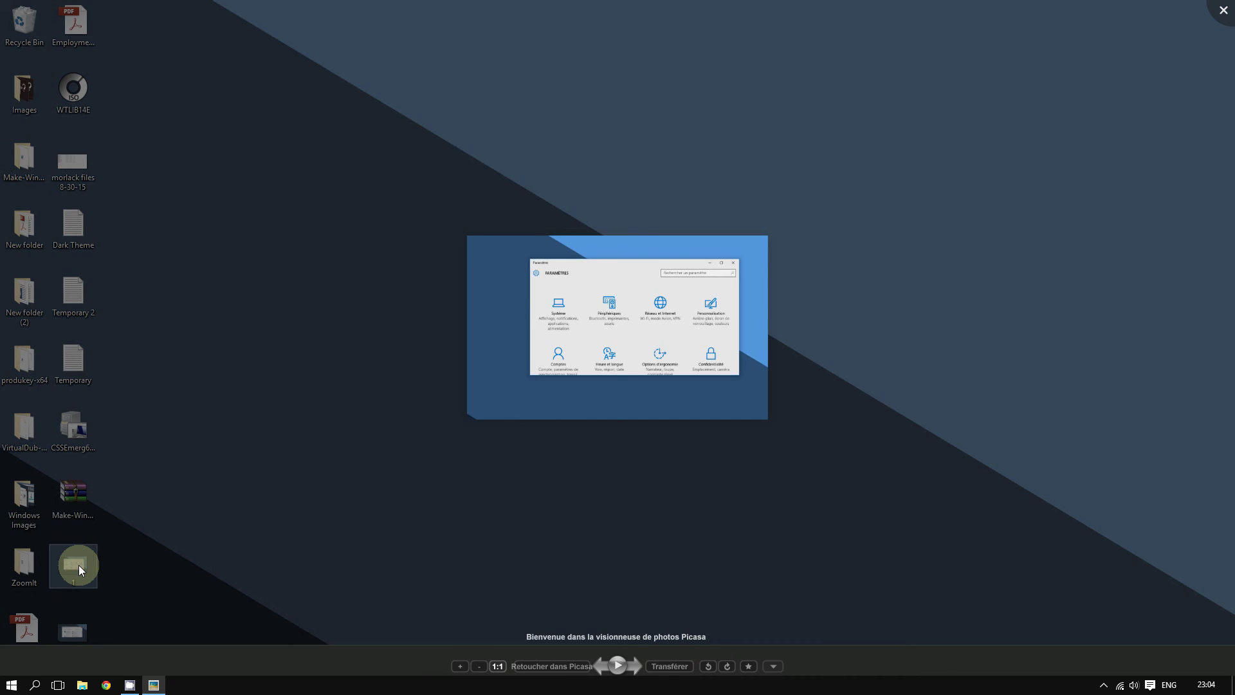
drag(483, 361, 218, 357)
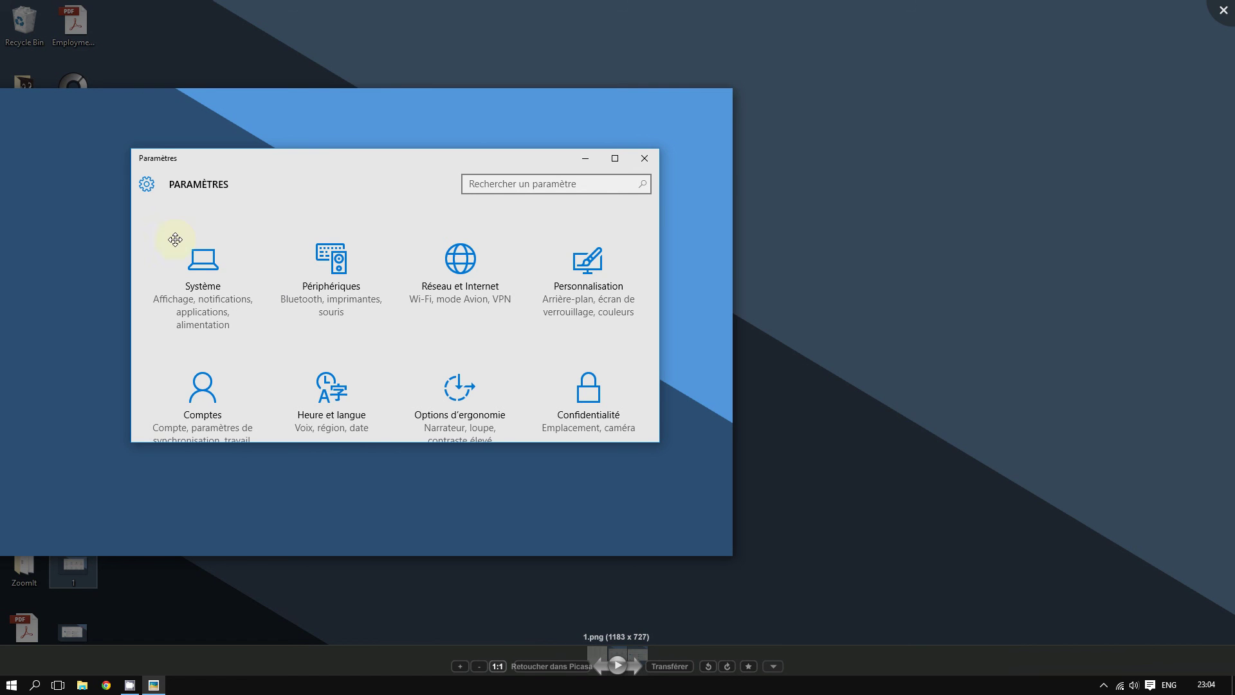
drag(247, 228, 345, 243)
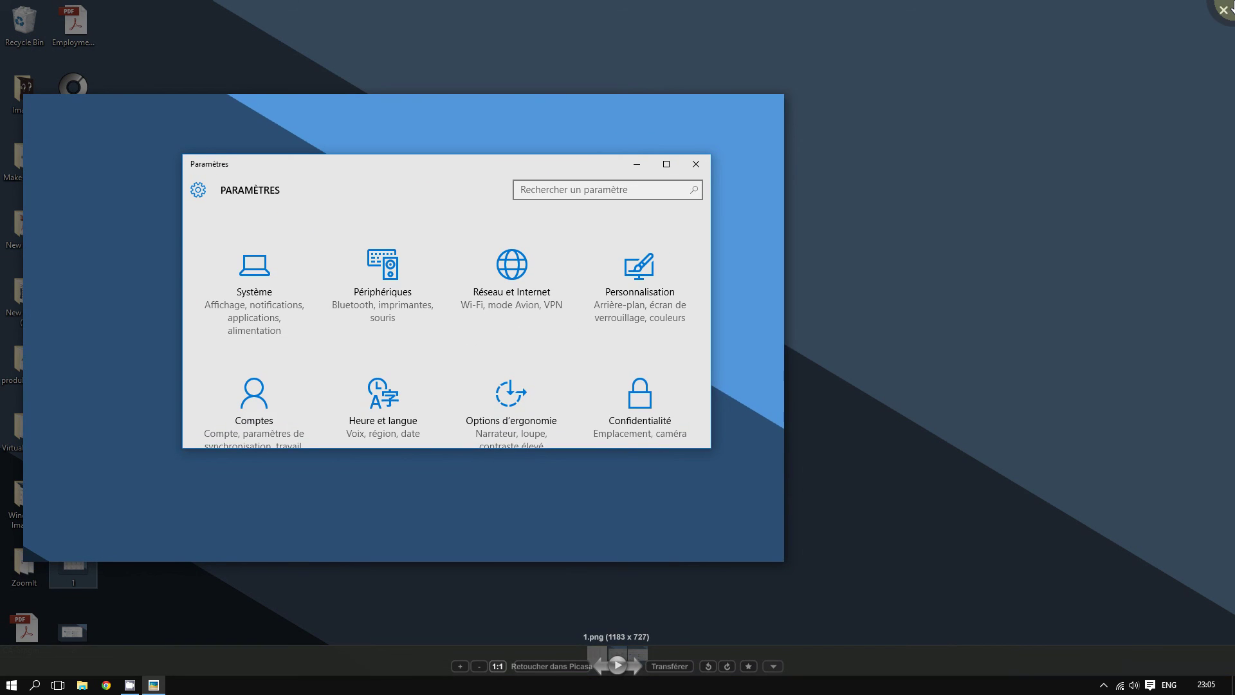
key(Escape)
View the desktop image named "2" showing the Control Panel in French, and close it
double_click(83, 632)
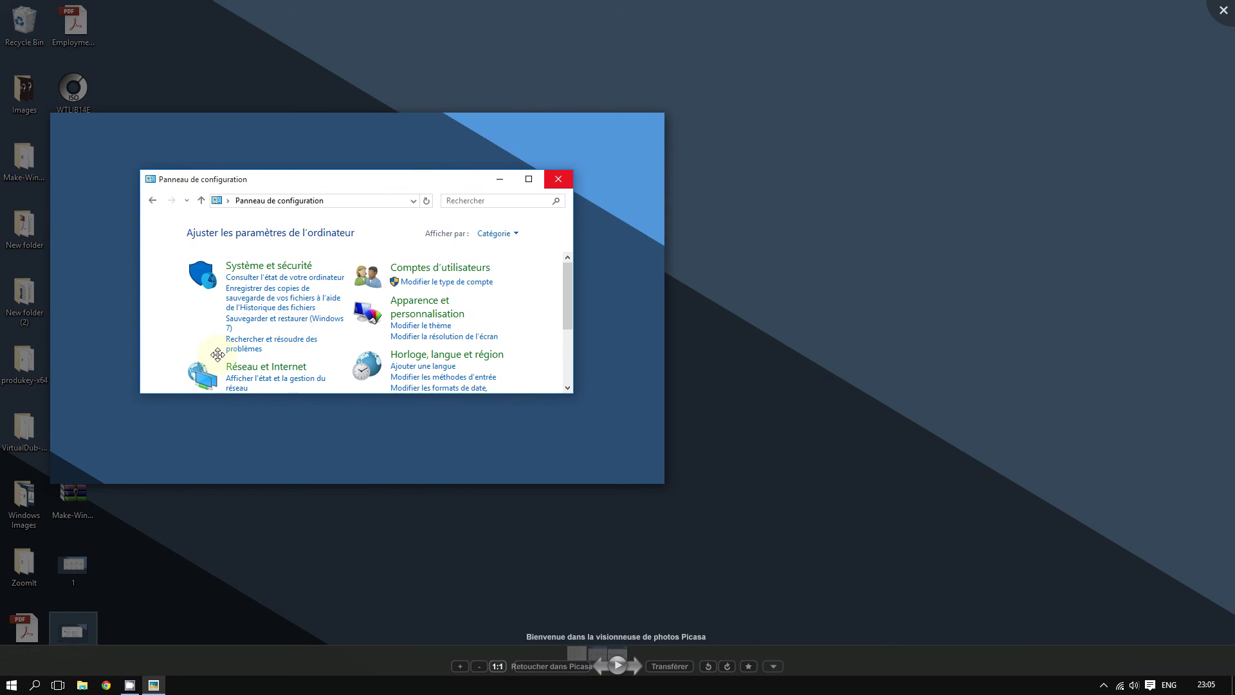
scroll(309, 337, up, 2)
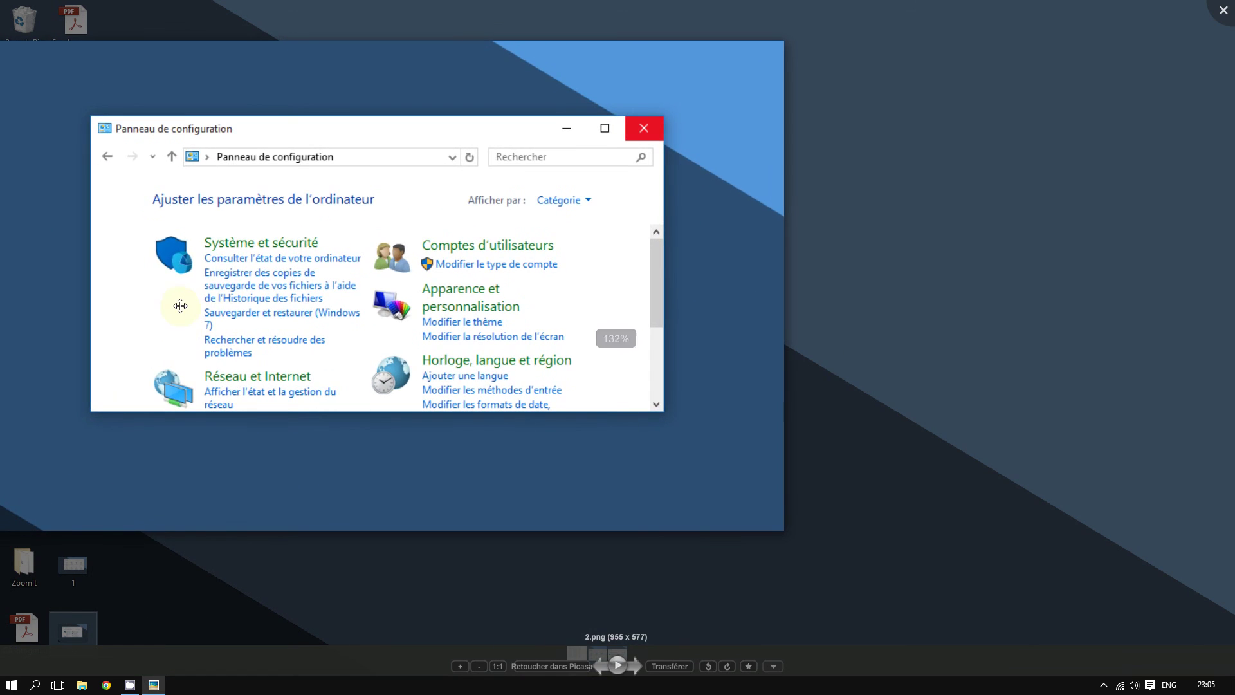
scroll(276, 315, down, 1)
scroll(306, 304, down, 1)
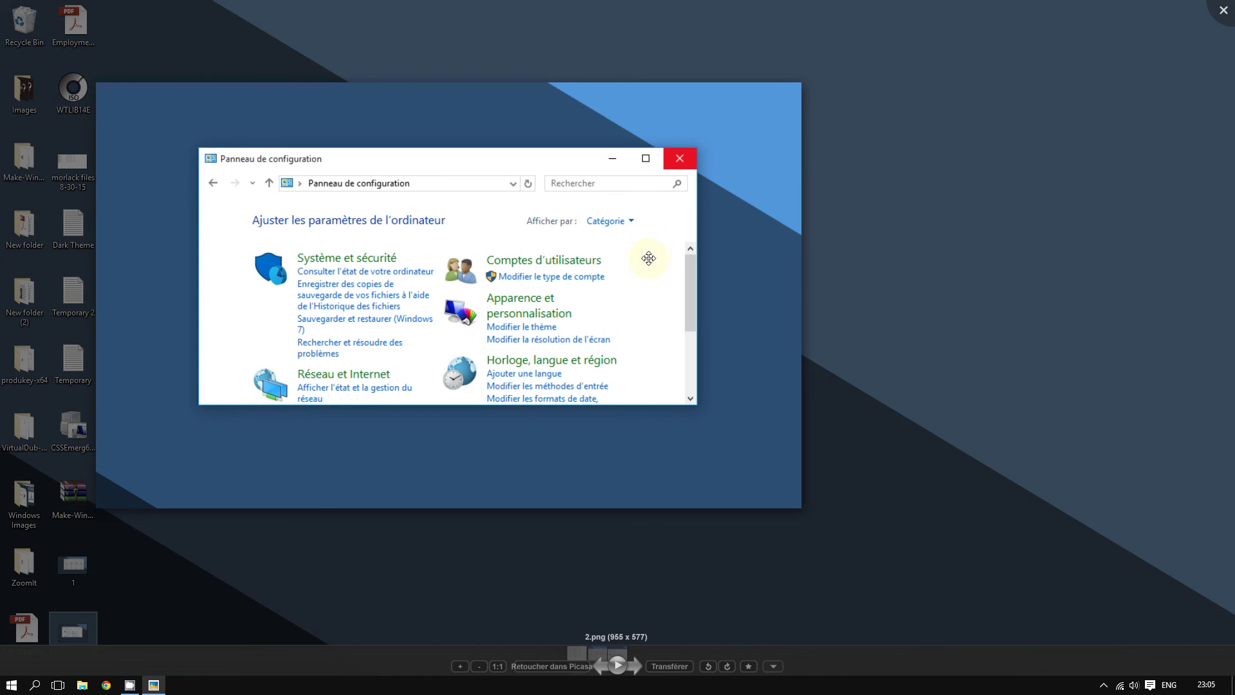
click(1224, 11)
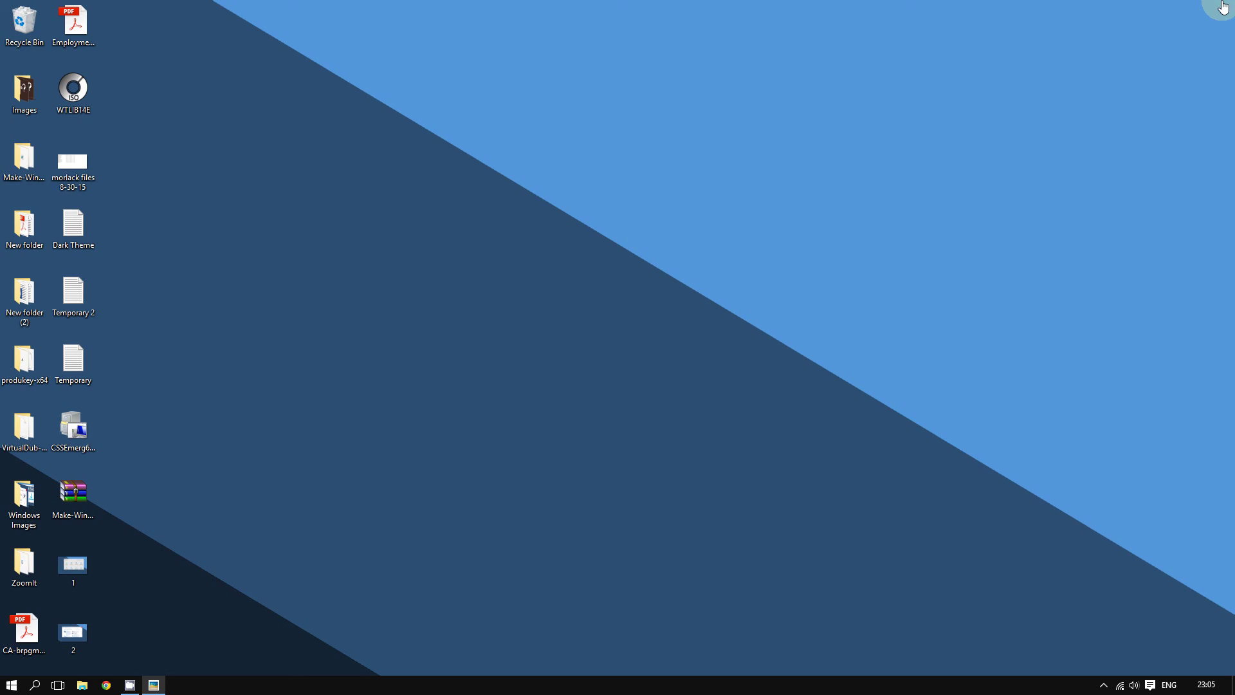